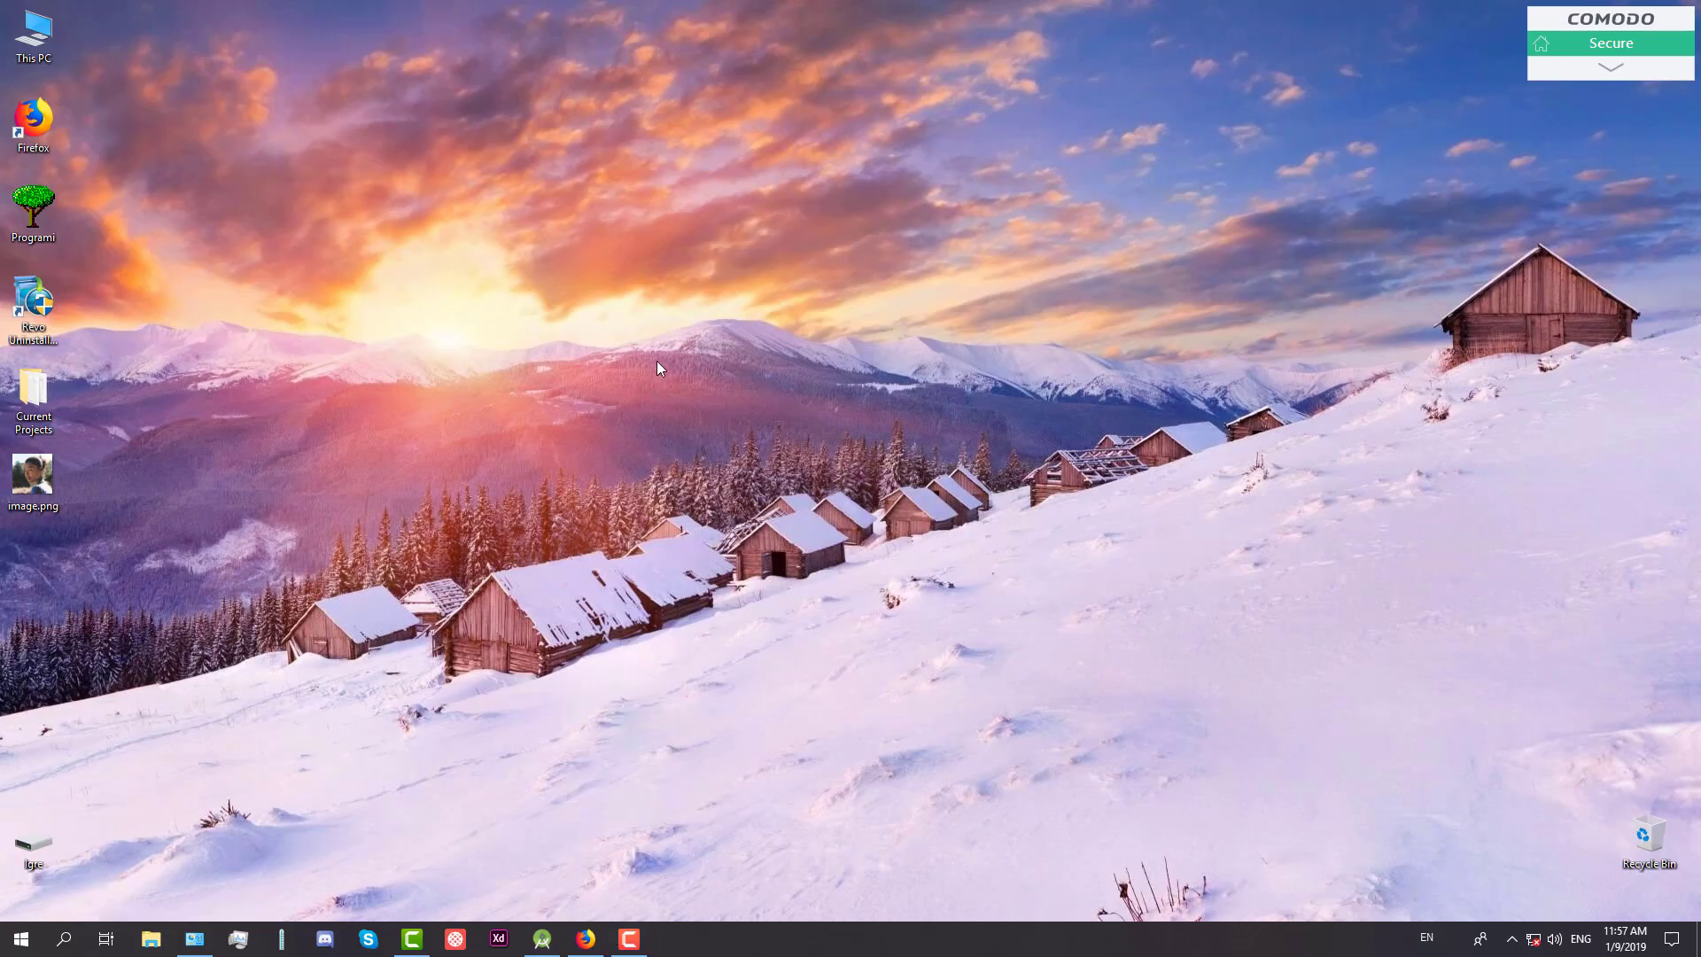
# - Bring the CircleImageView GitHub repository page into focus and review its description
pyautogui.click(587, 942)
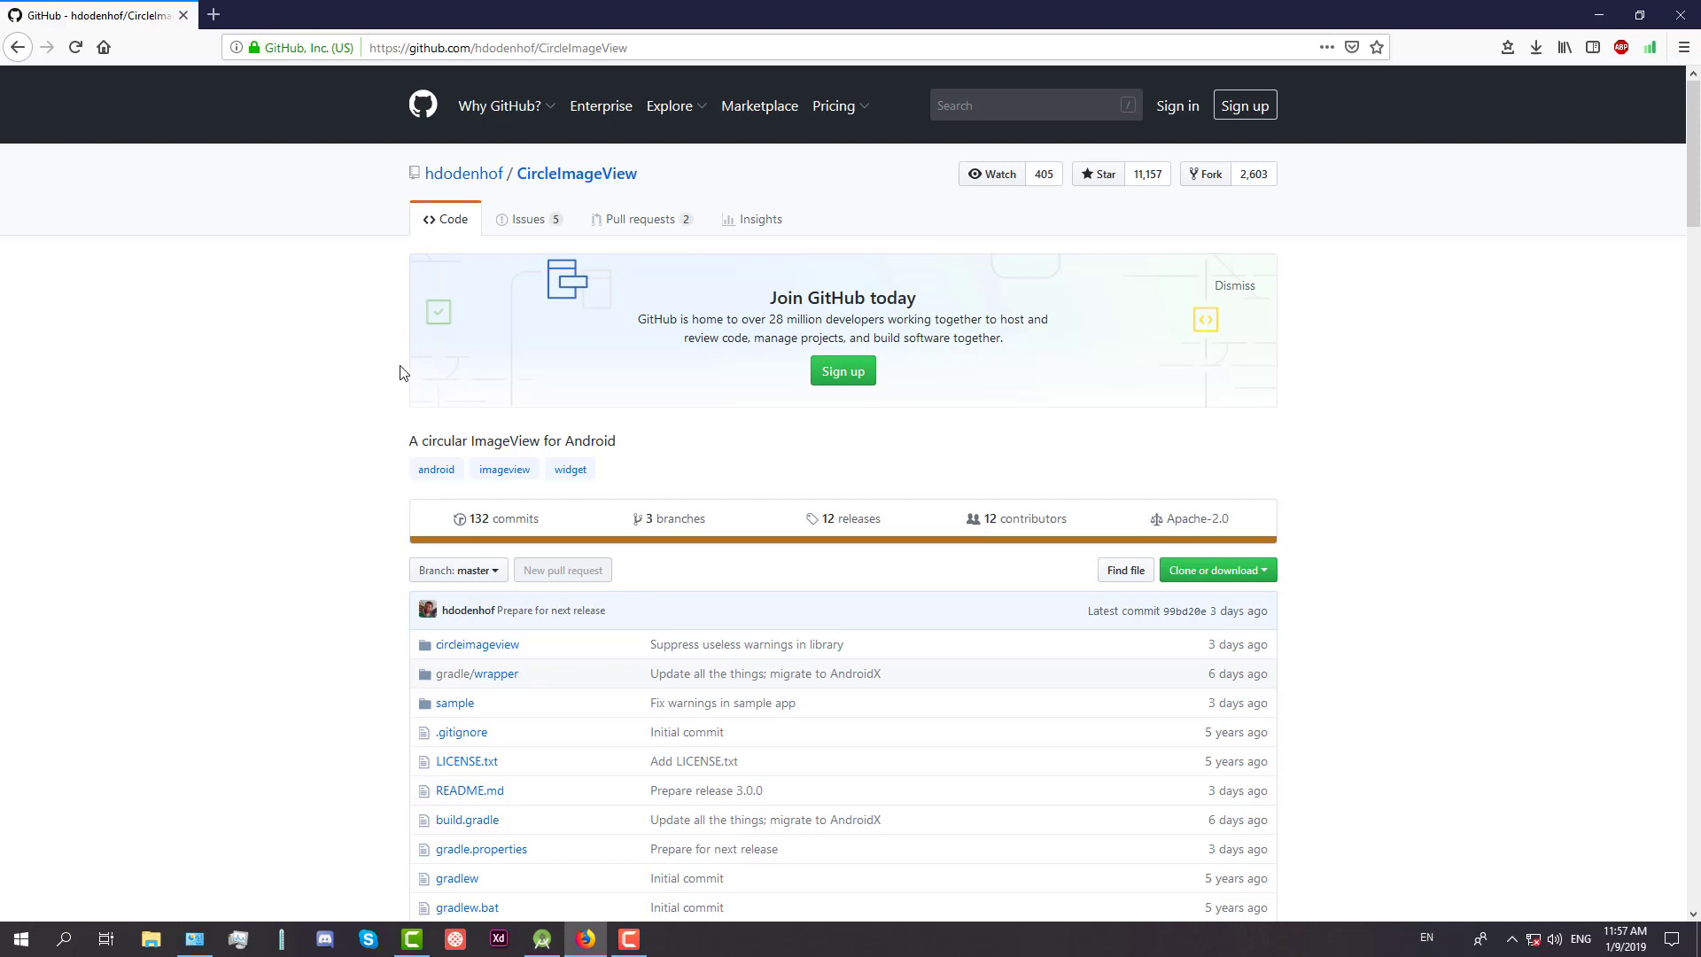
pyautogui.scroll(-1, 294, 456)
pyautogui.scroll(1, 294, 456)
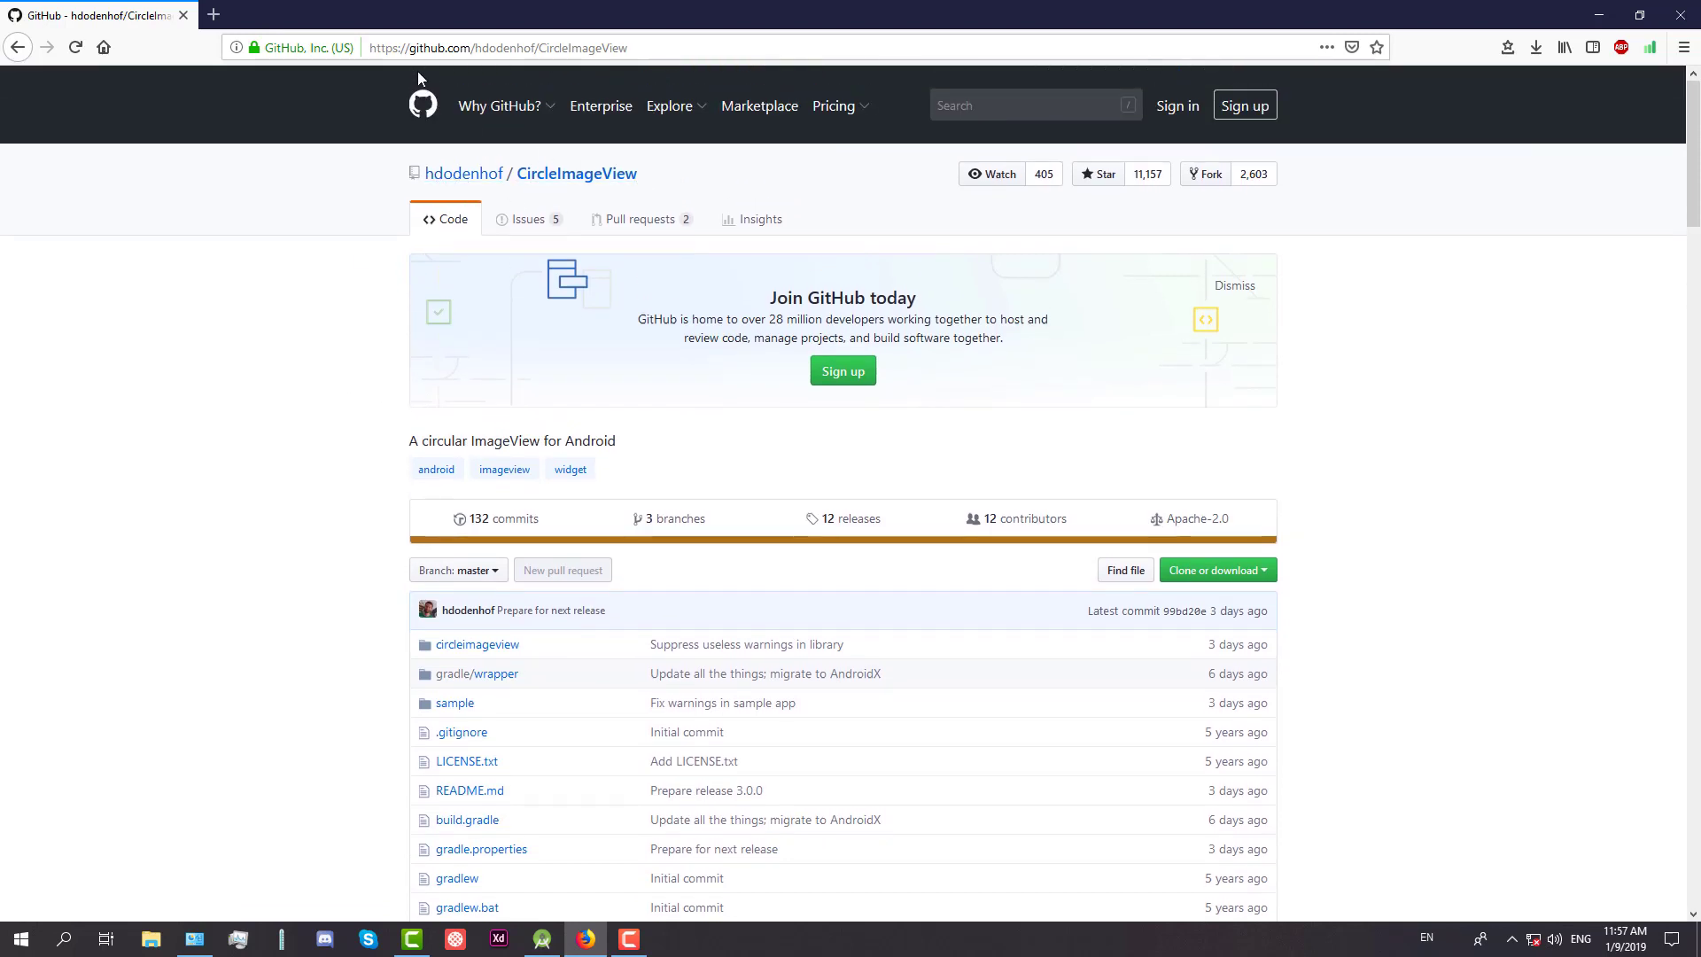
pyautogui.click(586, 47)
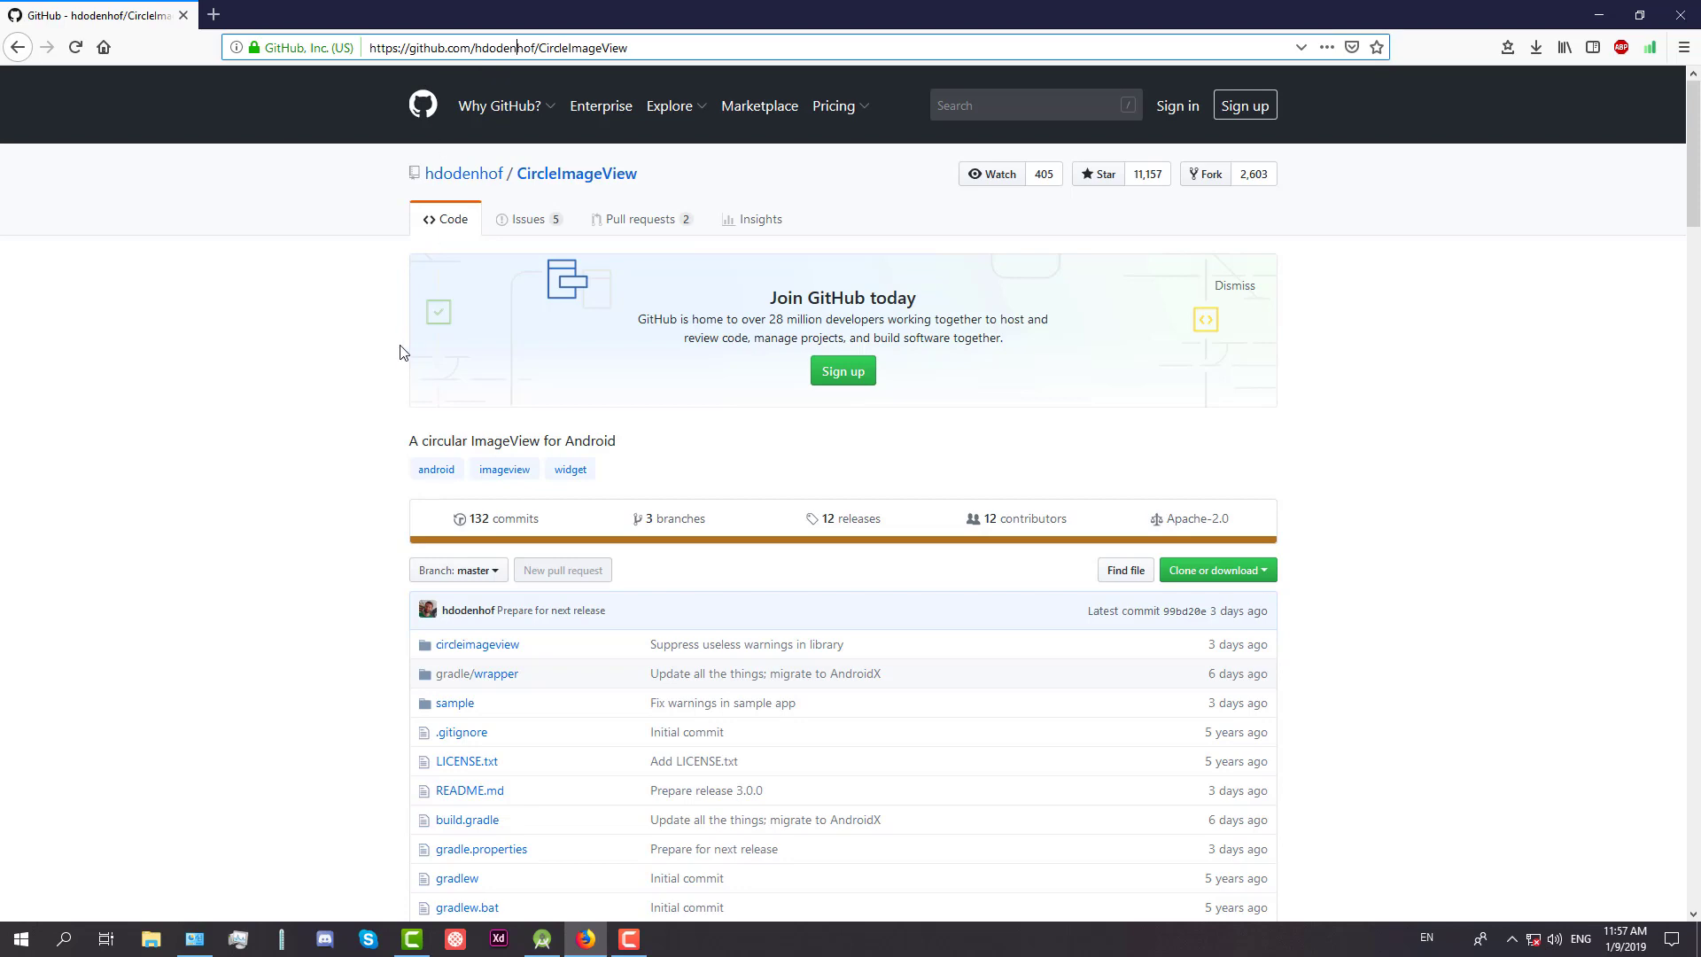
pyautogui.scroll(-2, 398, 351)
pyautogui.scroll(-4, 400, 351)
pyautogui.scroll(-4, 399, 352)
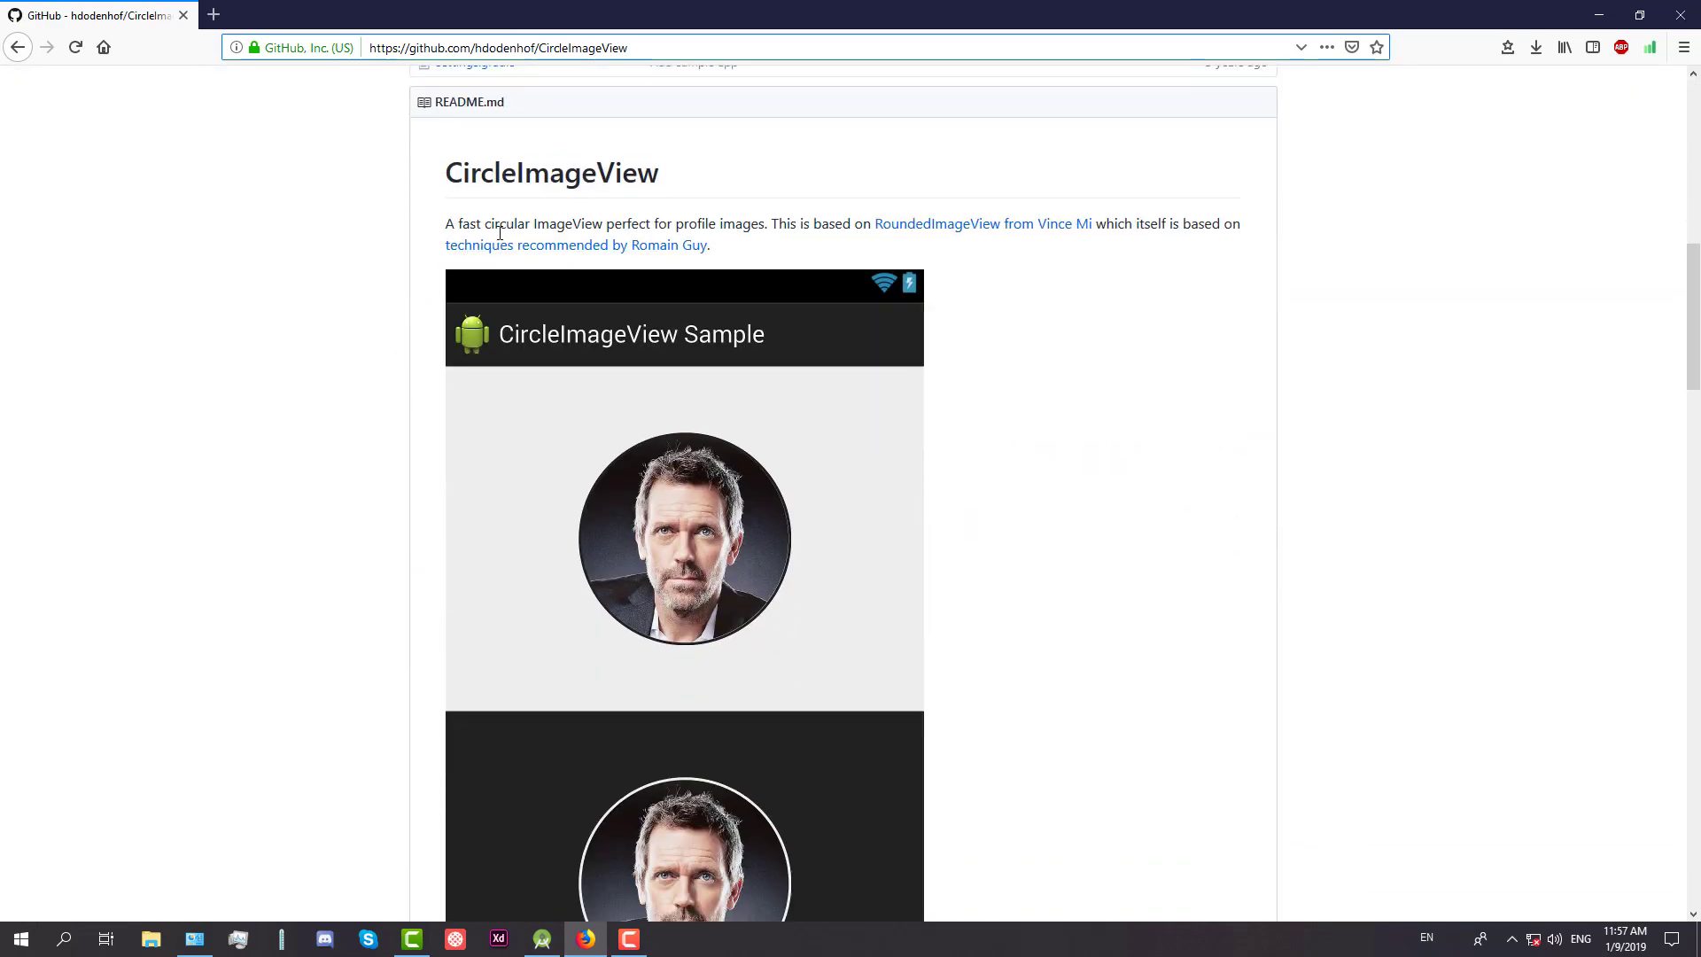
pyautogui.moveTo(460, 225); pyautogui.dragTo(851, 223)
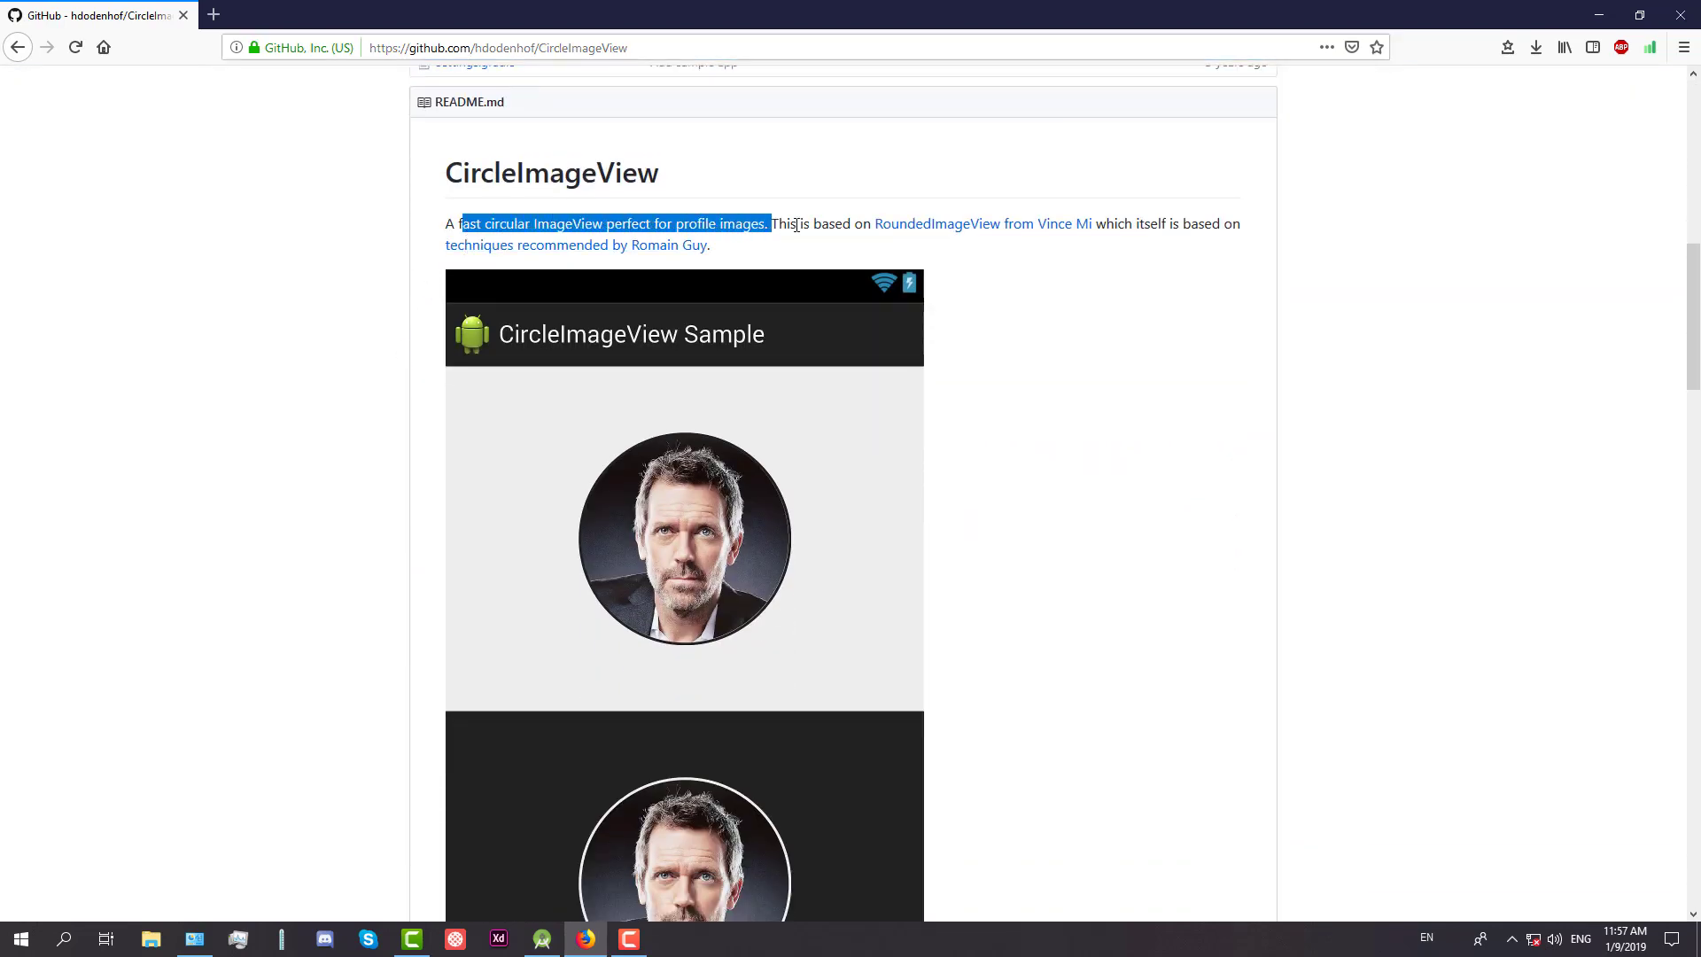
pyautogui.click(852, 224)
pyautogui.scroll(-2, 1004, 253)
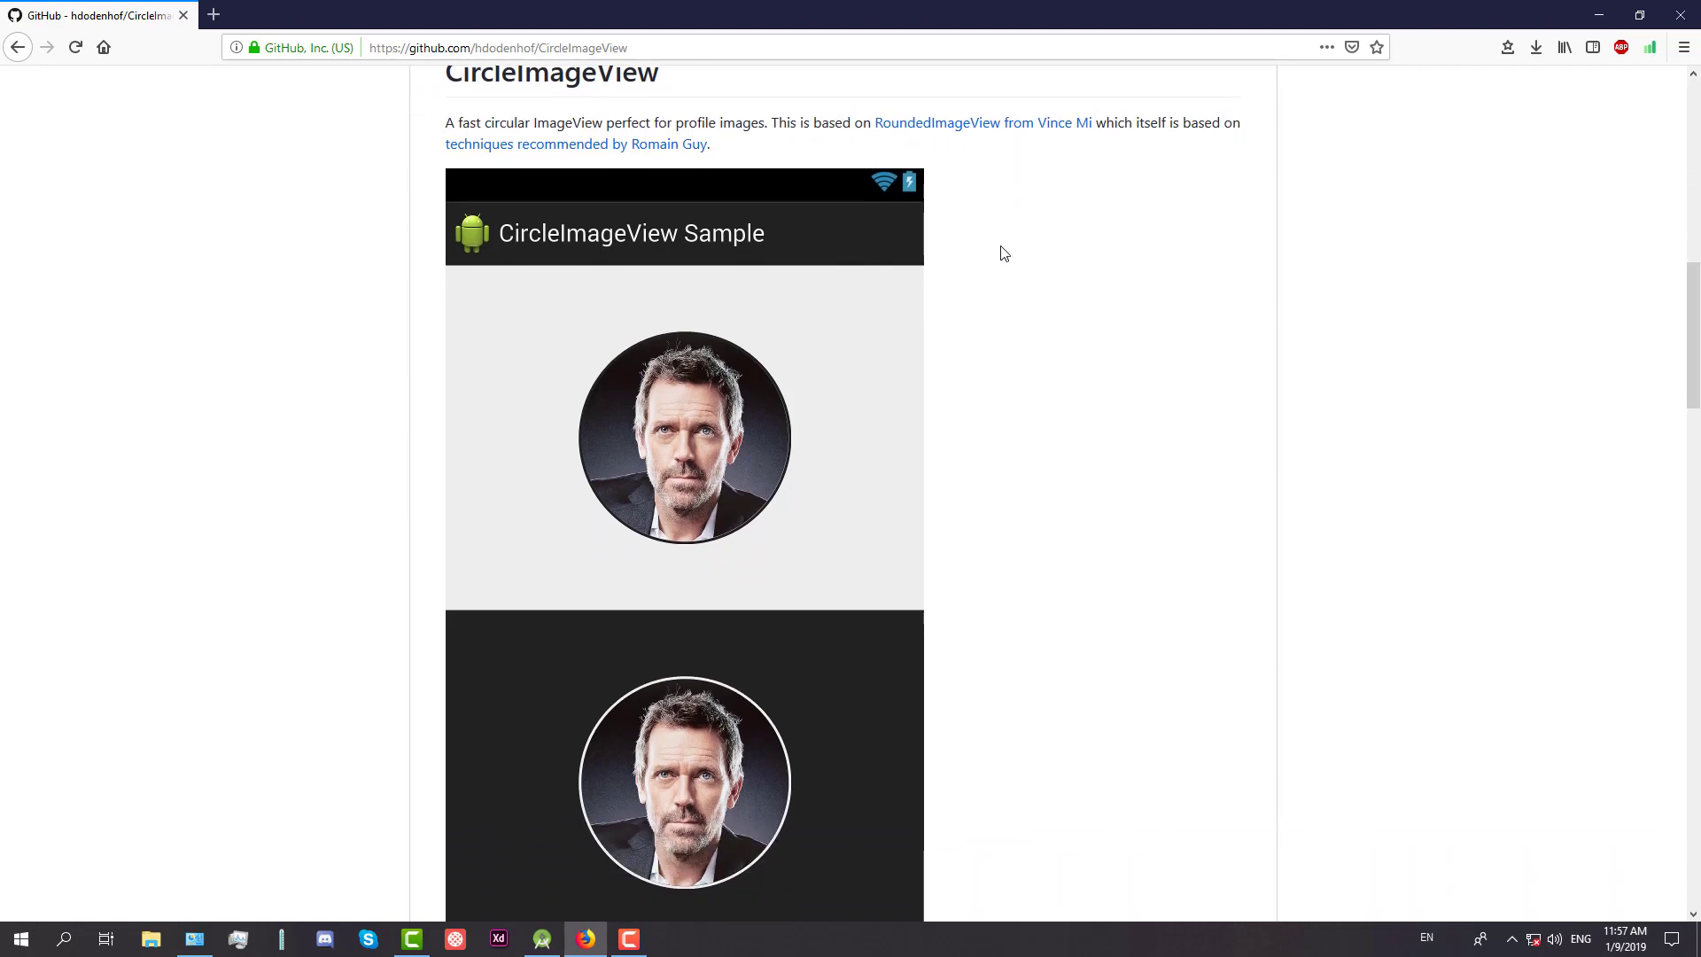
pyautogui.scroll(-1, 821, 330)
pyautogui.scroll(-1, 691, 388)
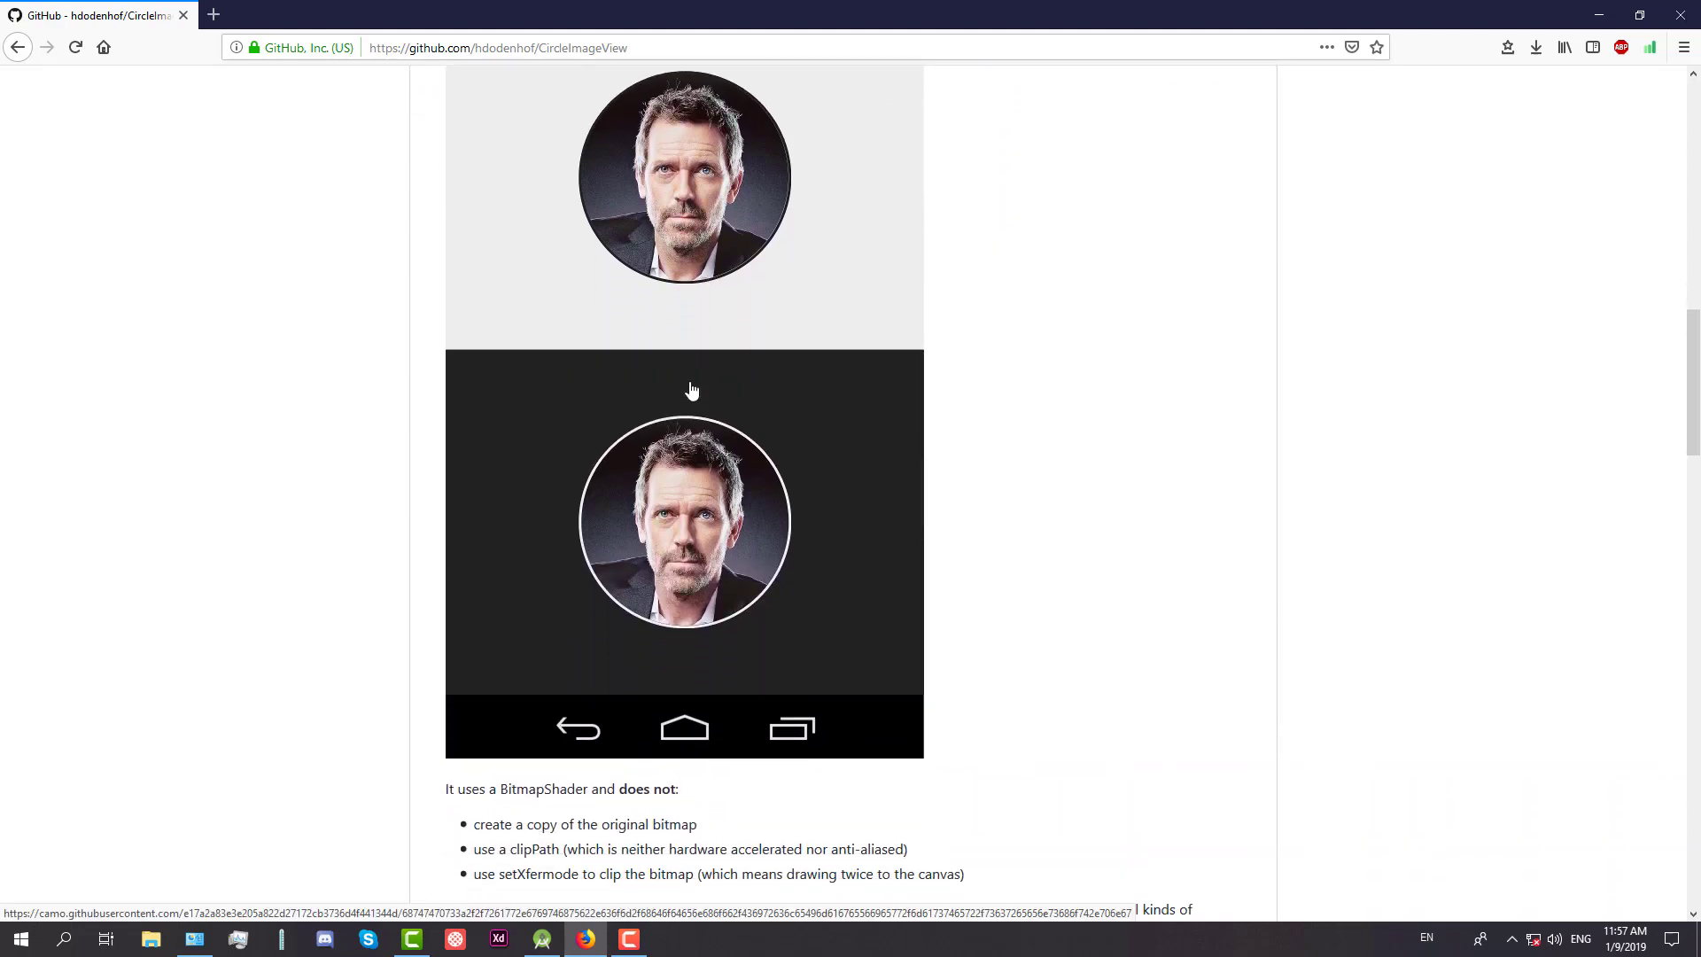
pyautogui.scroll(-4, 558, 453)
pyautogui.scroll(-2, 525, 479)
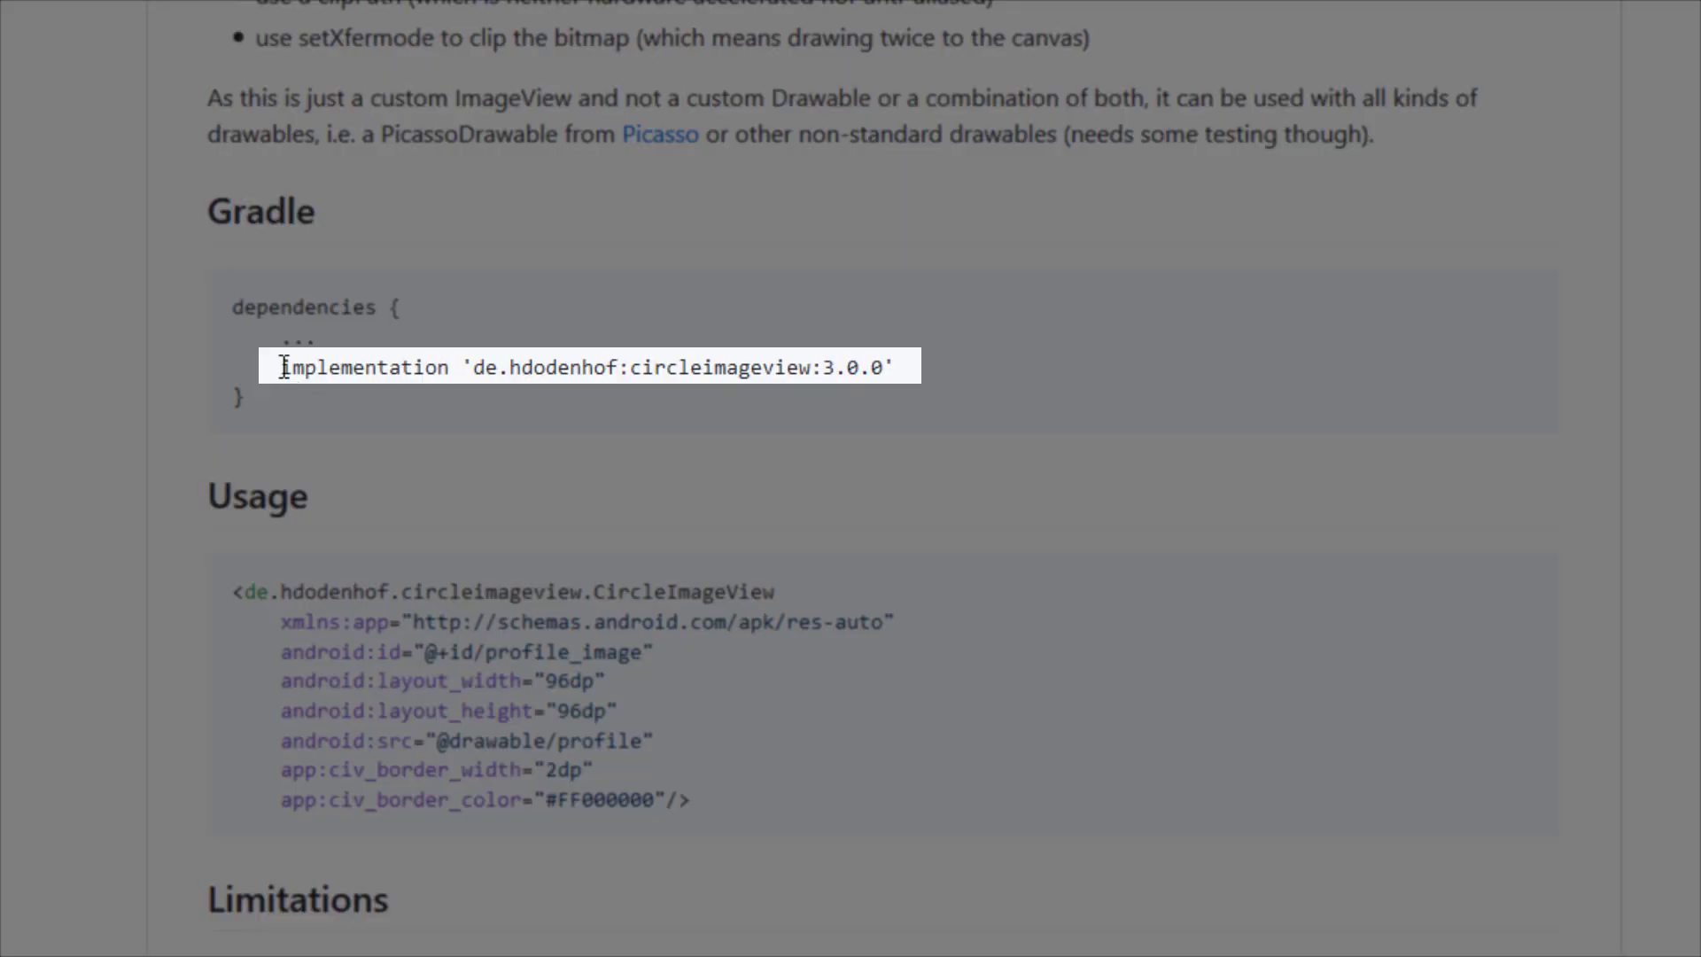
# - Copy the CircleImageView 3.0.0 implementation dependency line from the README
pyautogui.moveTo(282, 368); pyautogui.dragTo(931, 379)
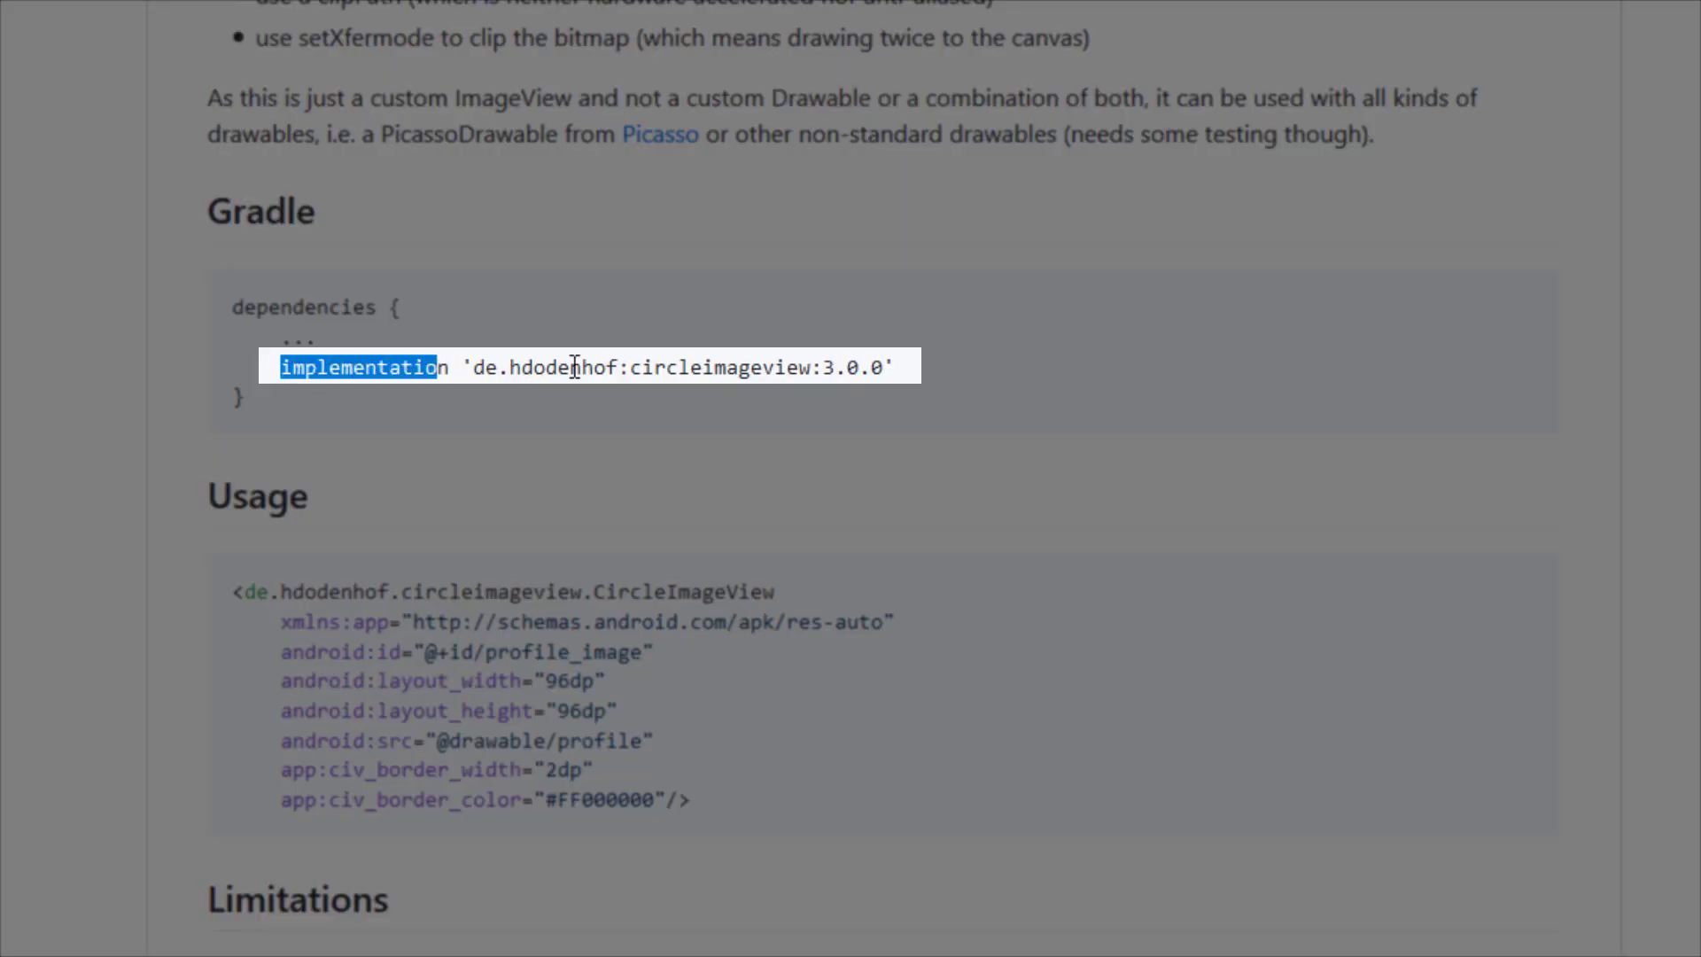
pyautogui.rightClick(867, 383)
pyautogui.click(885, 396)
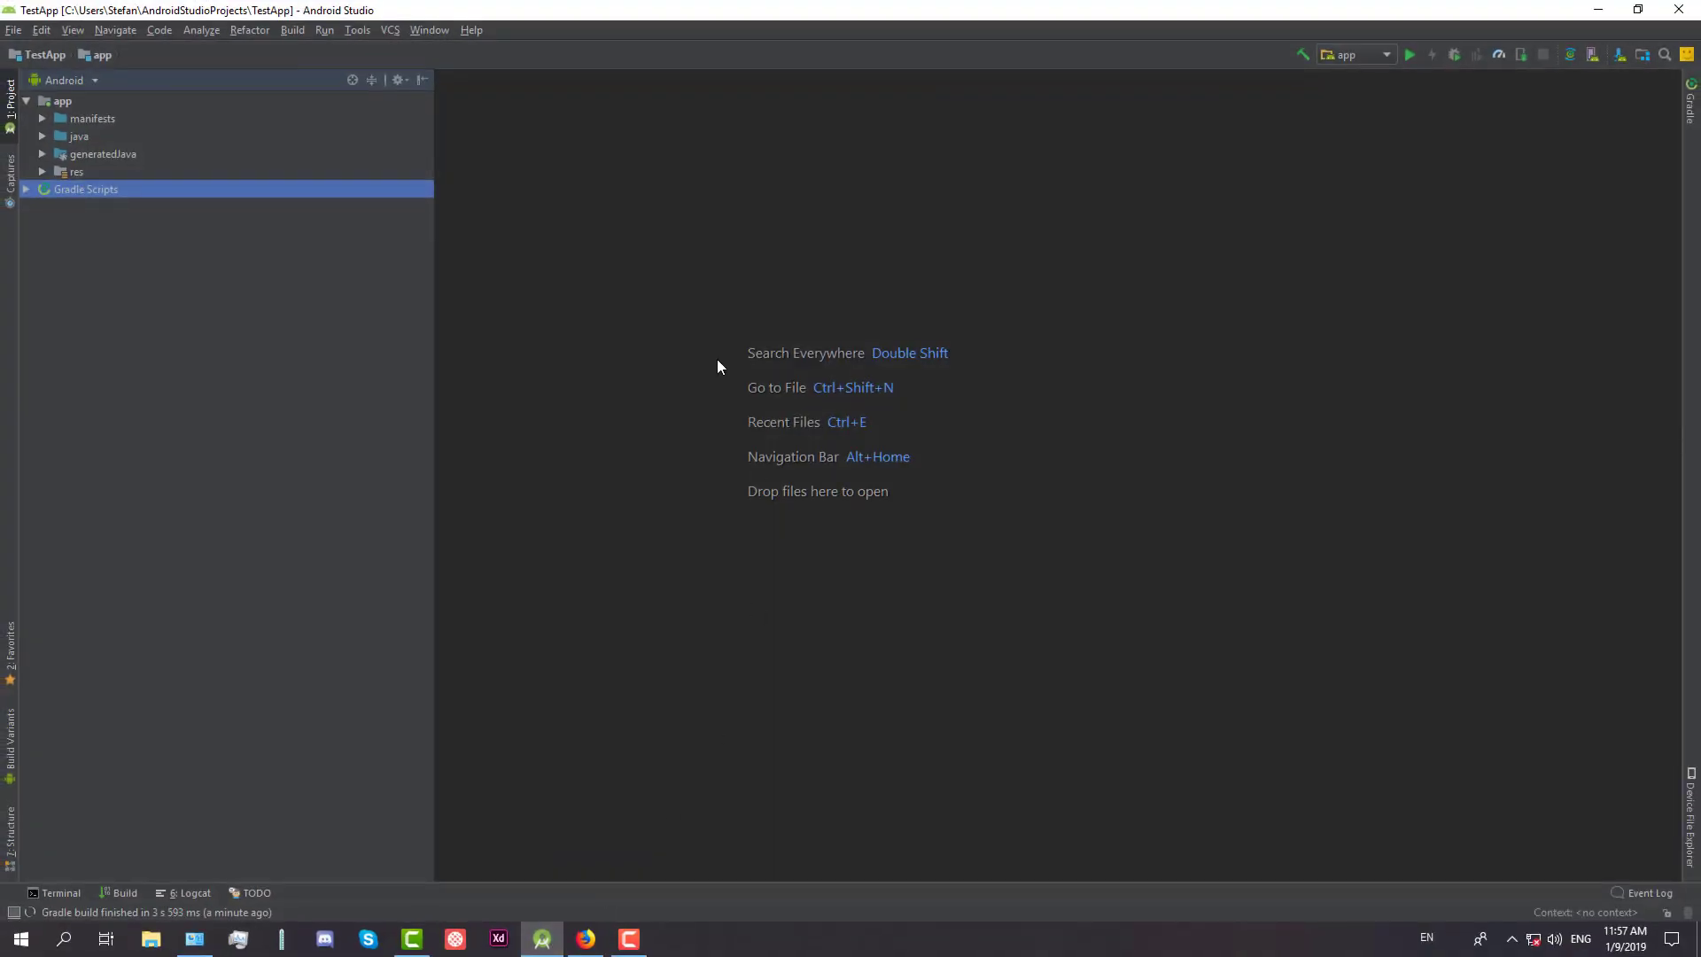
# - Add a //Circle ImageView comment and the circleimageview 3.0.0 dependency to the app build.gradle and sync
pyautogui.click(33, 190)
pyautogui.doubleClick(100, 226)
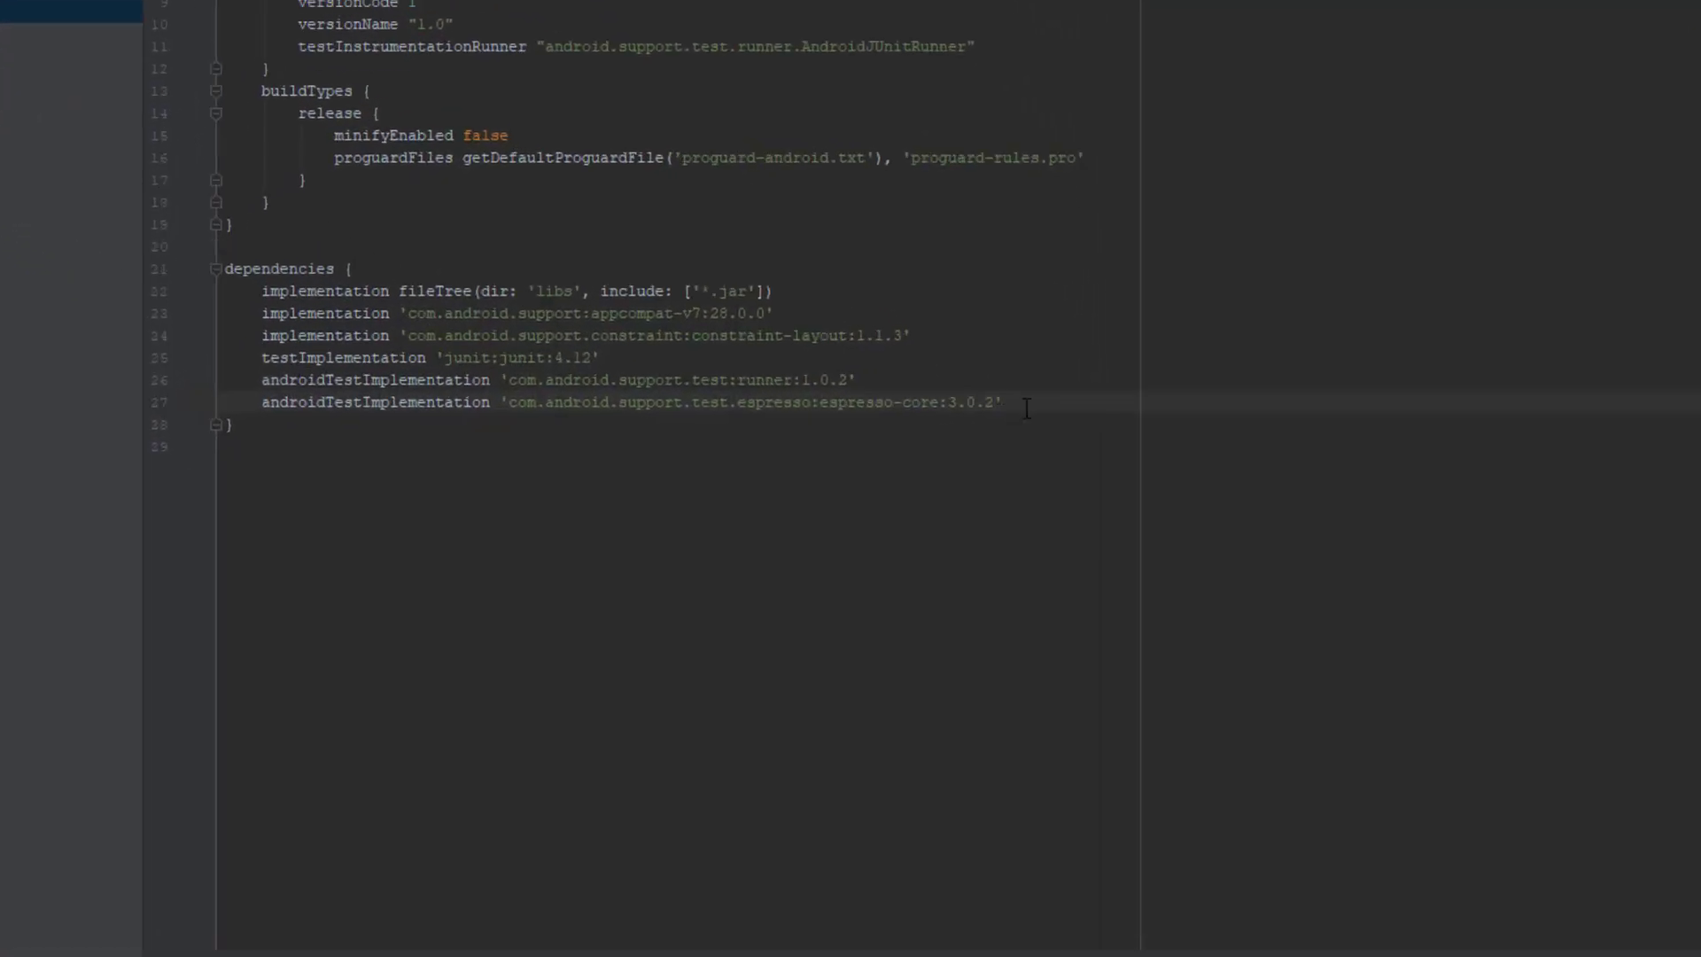
pyautogui.press('Return')
pyautogui.press('Return')
pyautogui.write('//C')
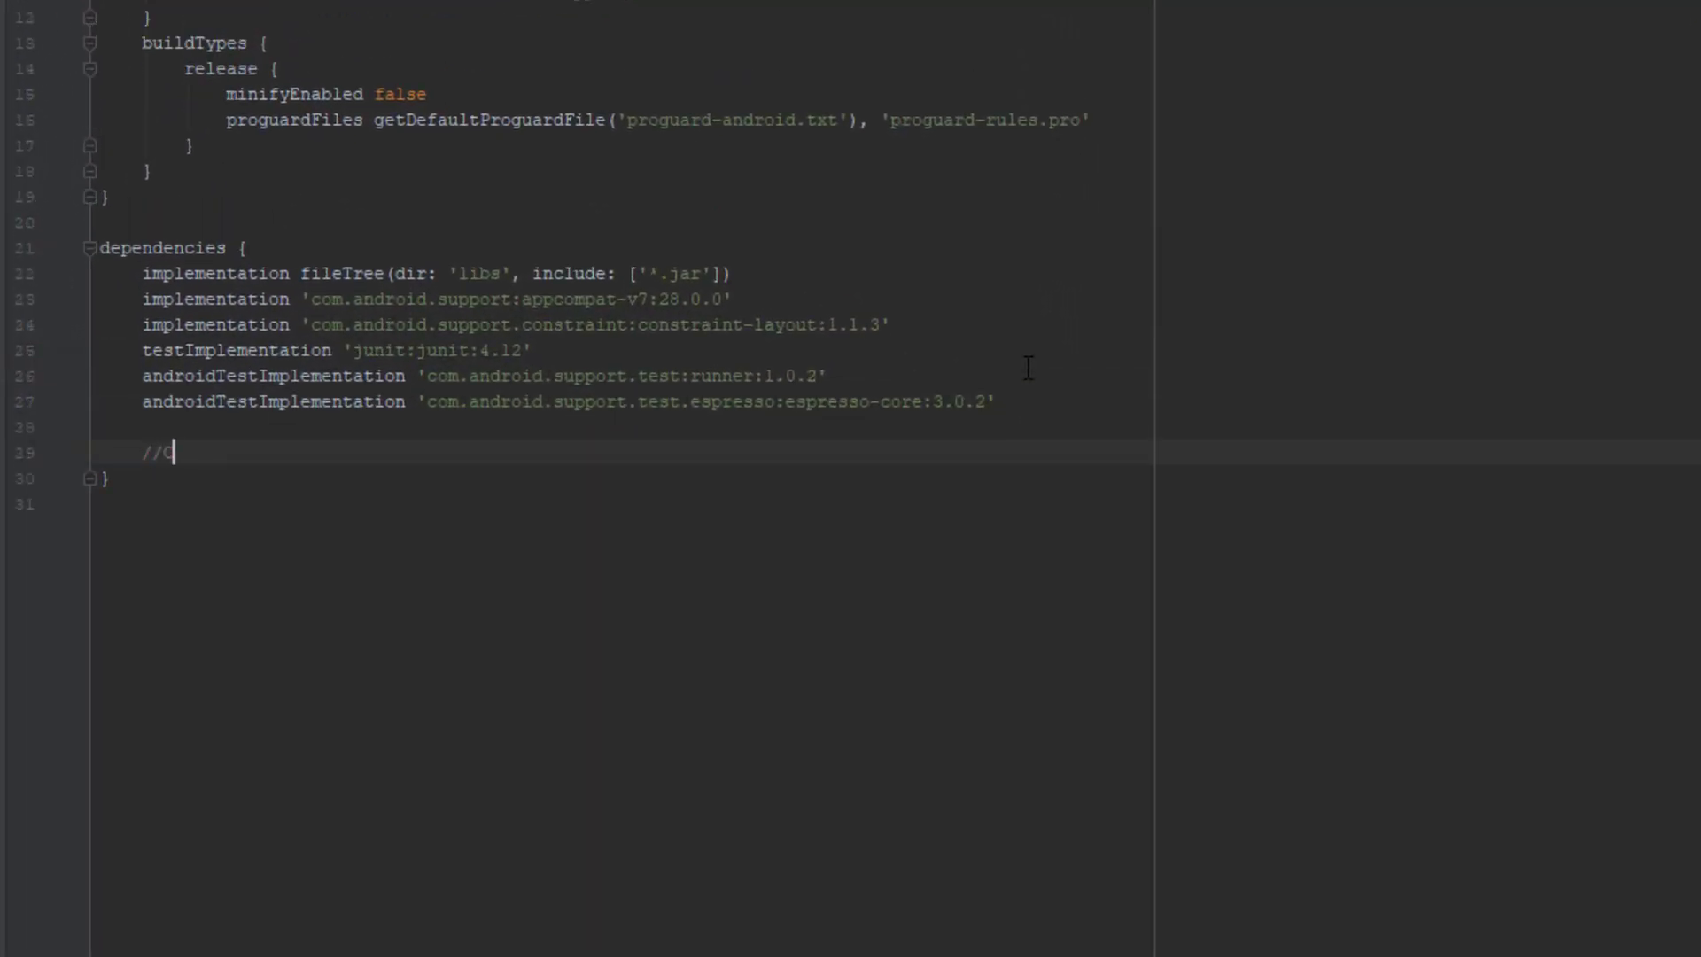
pyautogui.write('ircle ImageV')
pyautogui.write('iew')
pyautogui.press('Return')
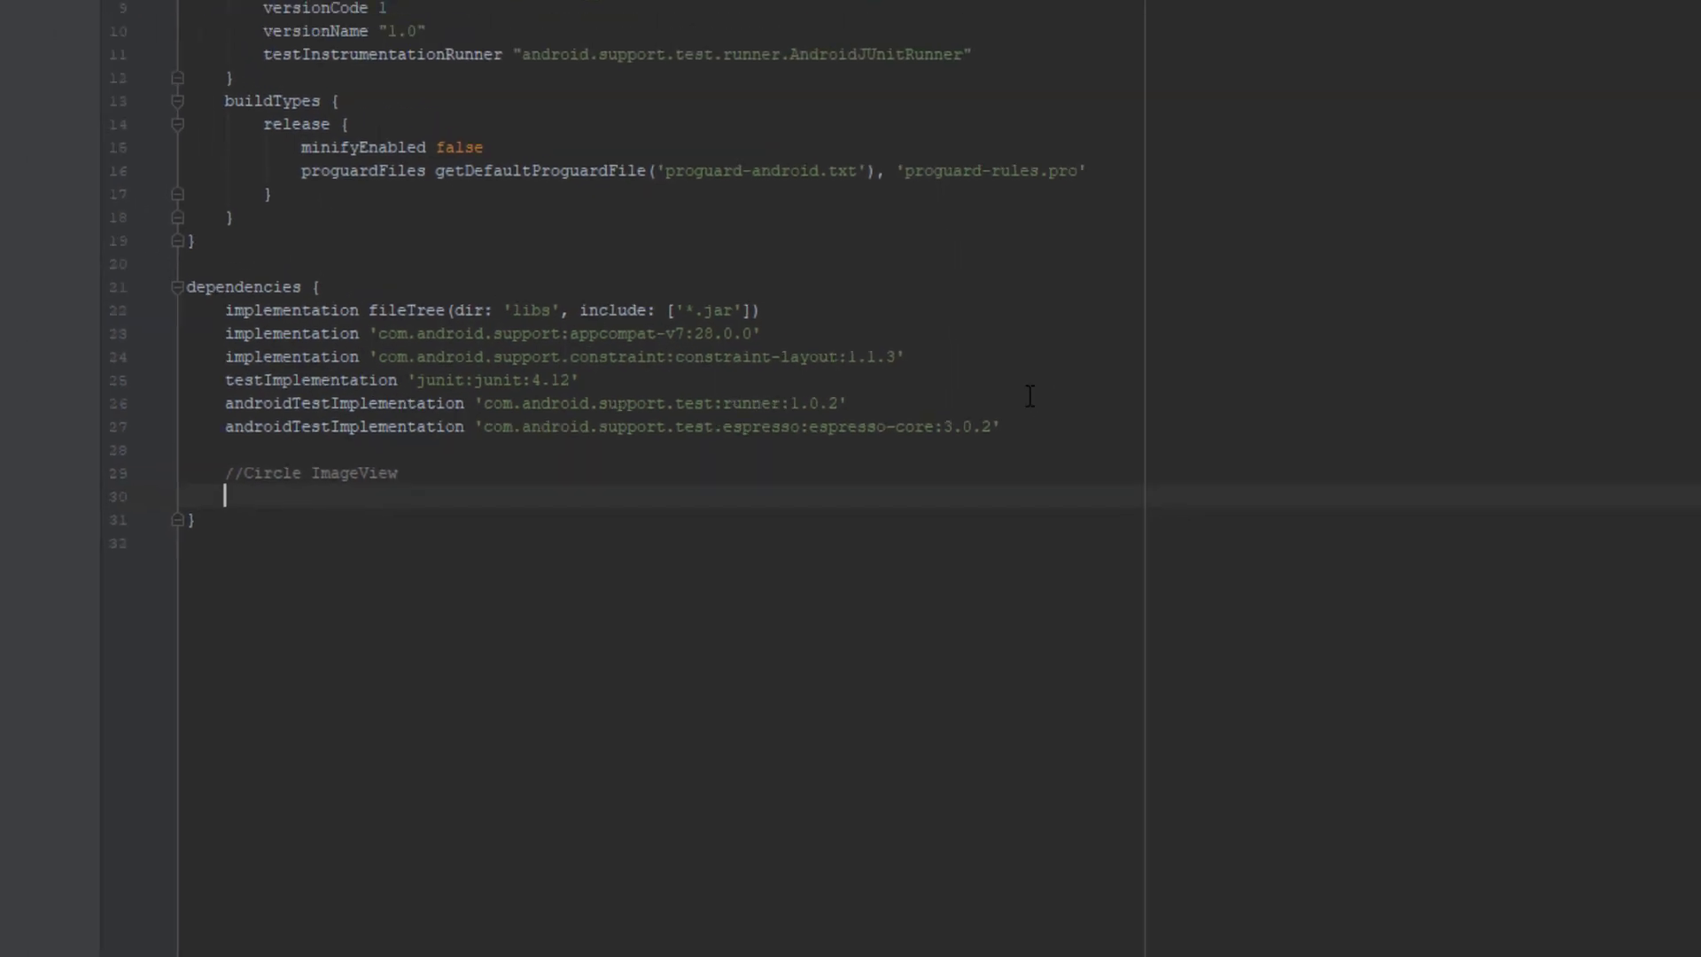
pyautogui.hotkey('ctrl', 'v')
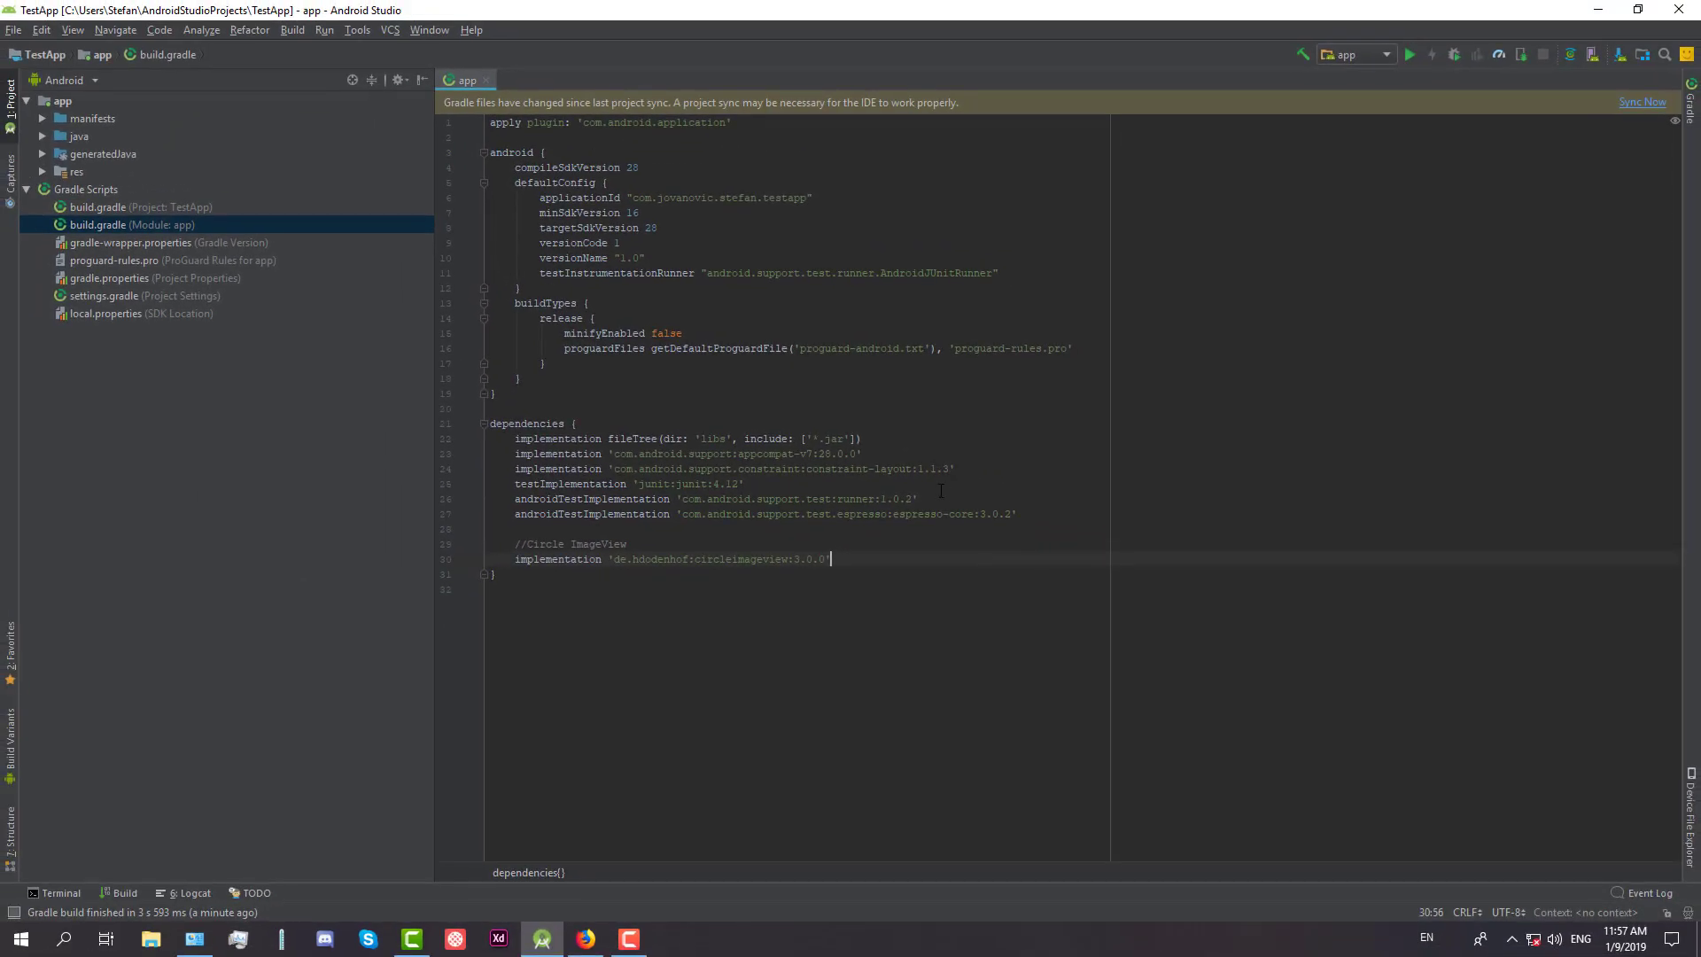
pyautogui.click(1656, 109)
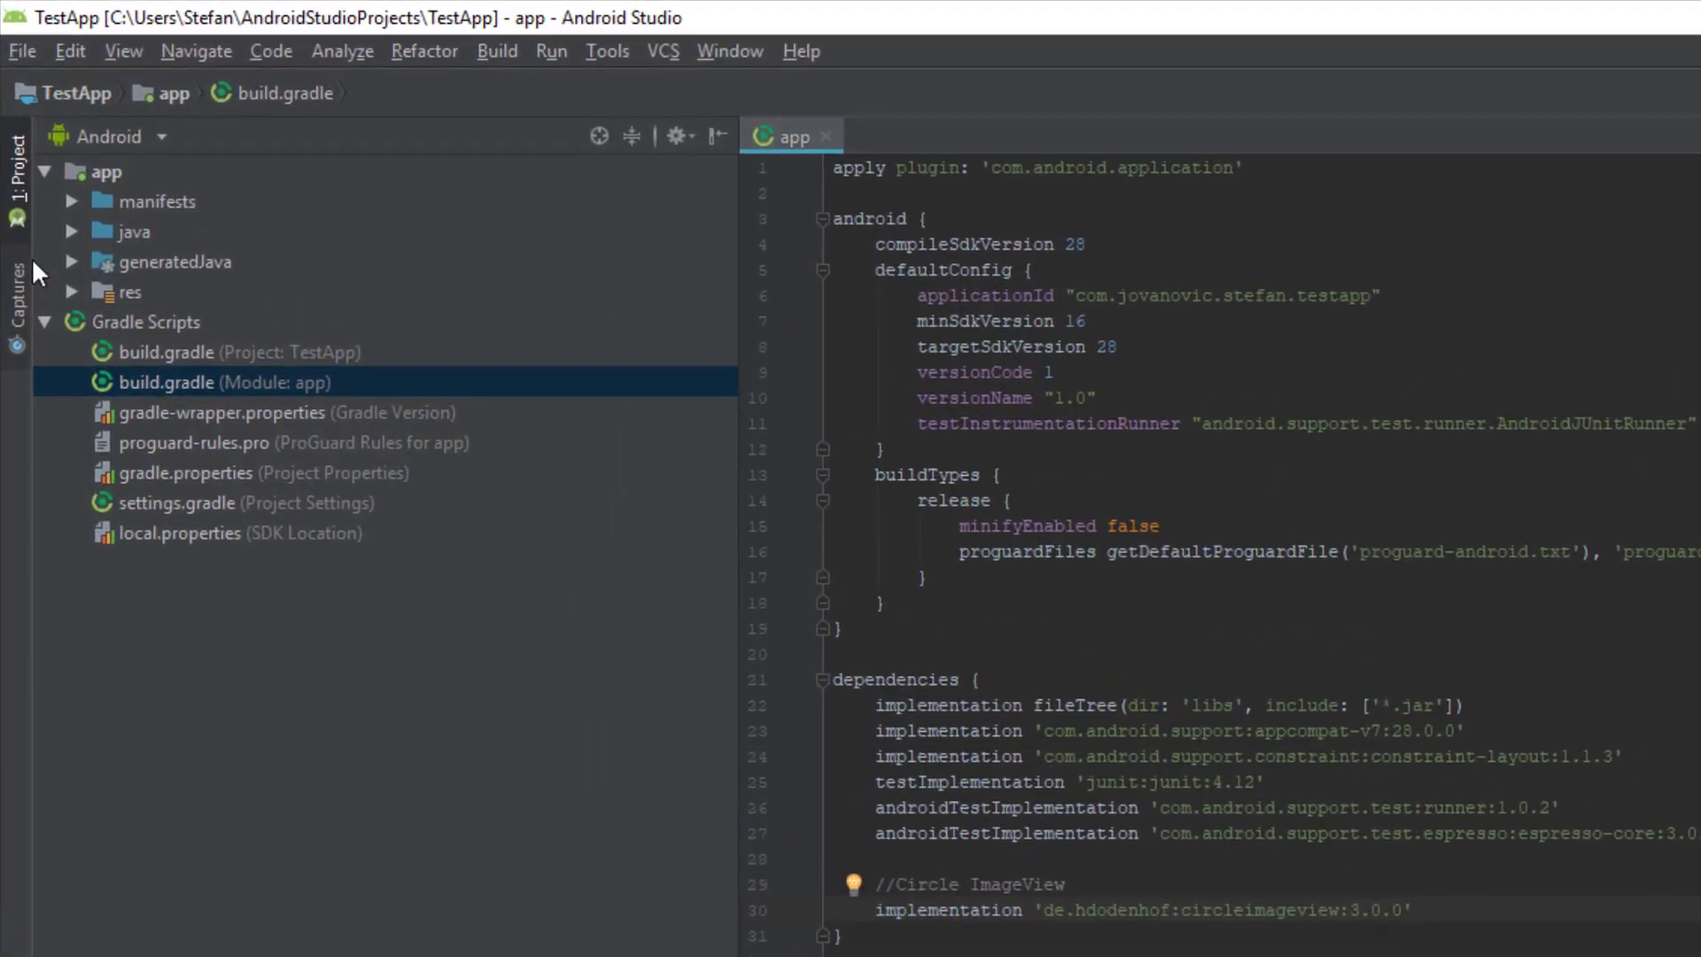
# - Switch to the Project view and expand TestApp > app > src > main > res > drawable
pyautogui.click(73, 293)
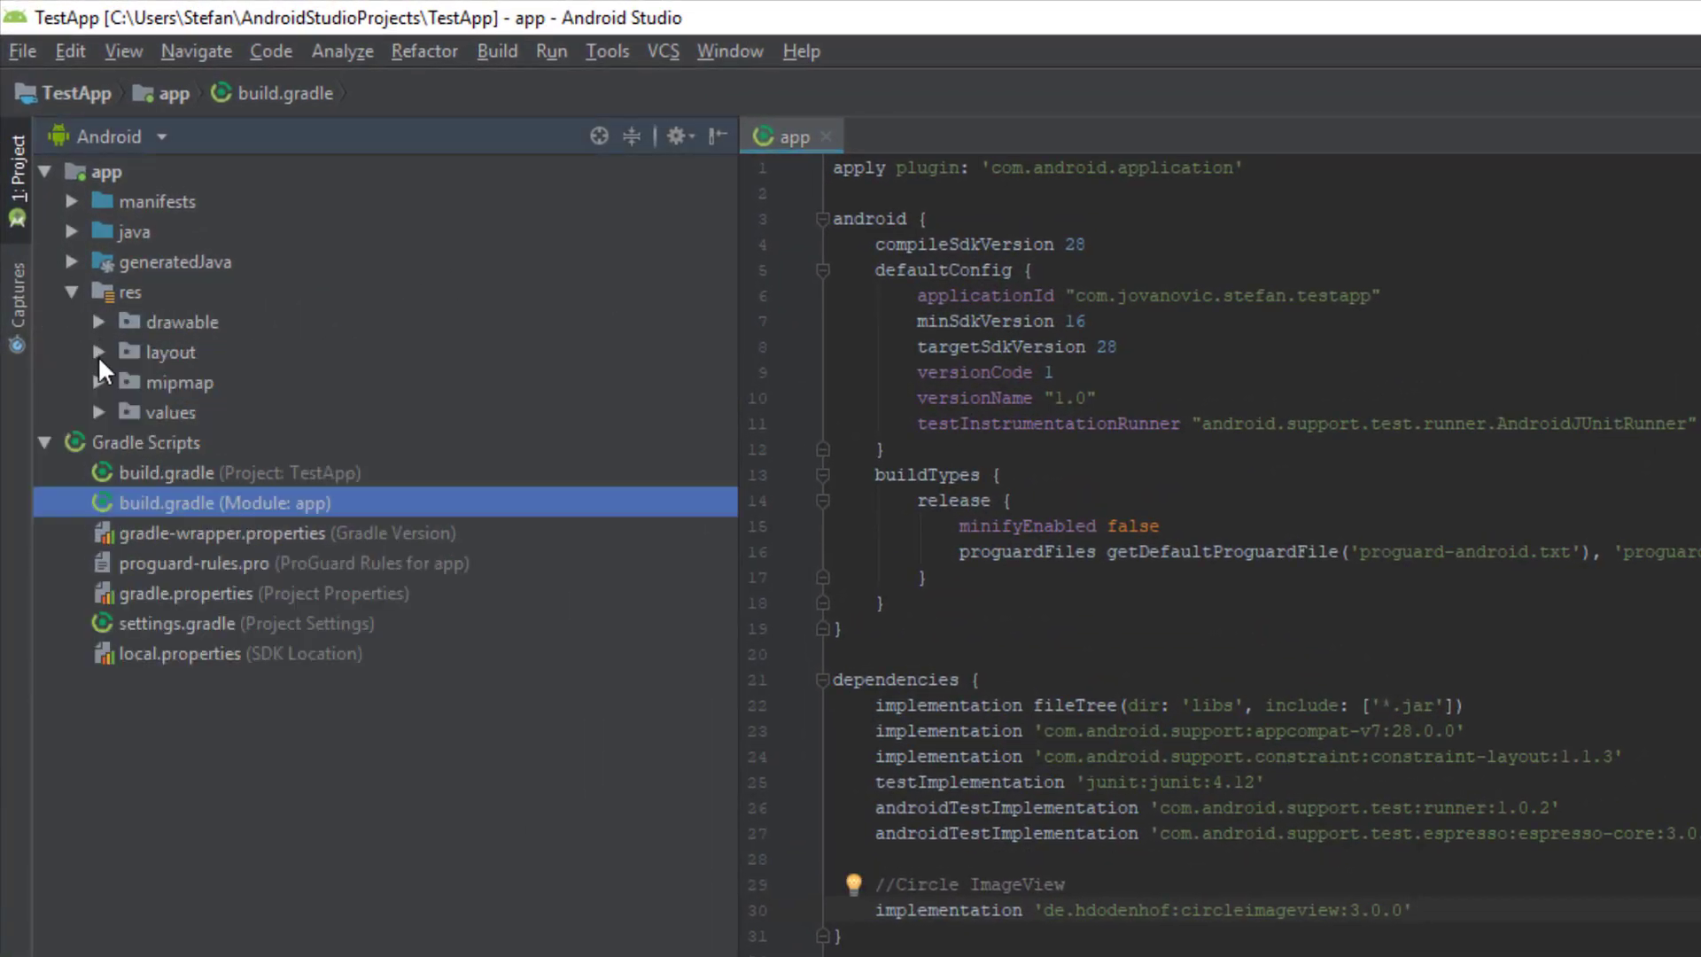
pyautogui.click(128, 138)
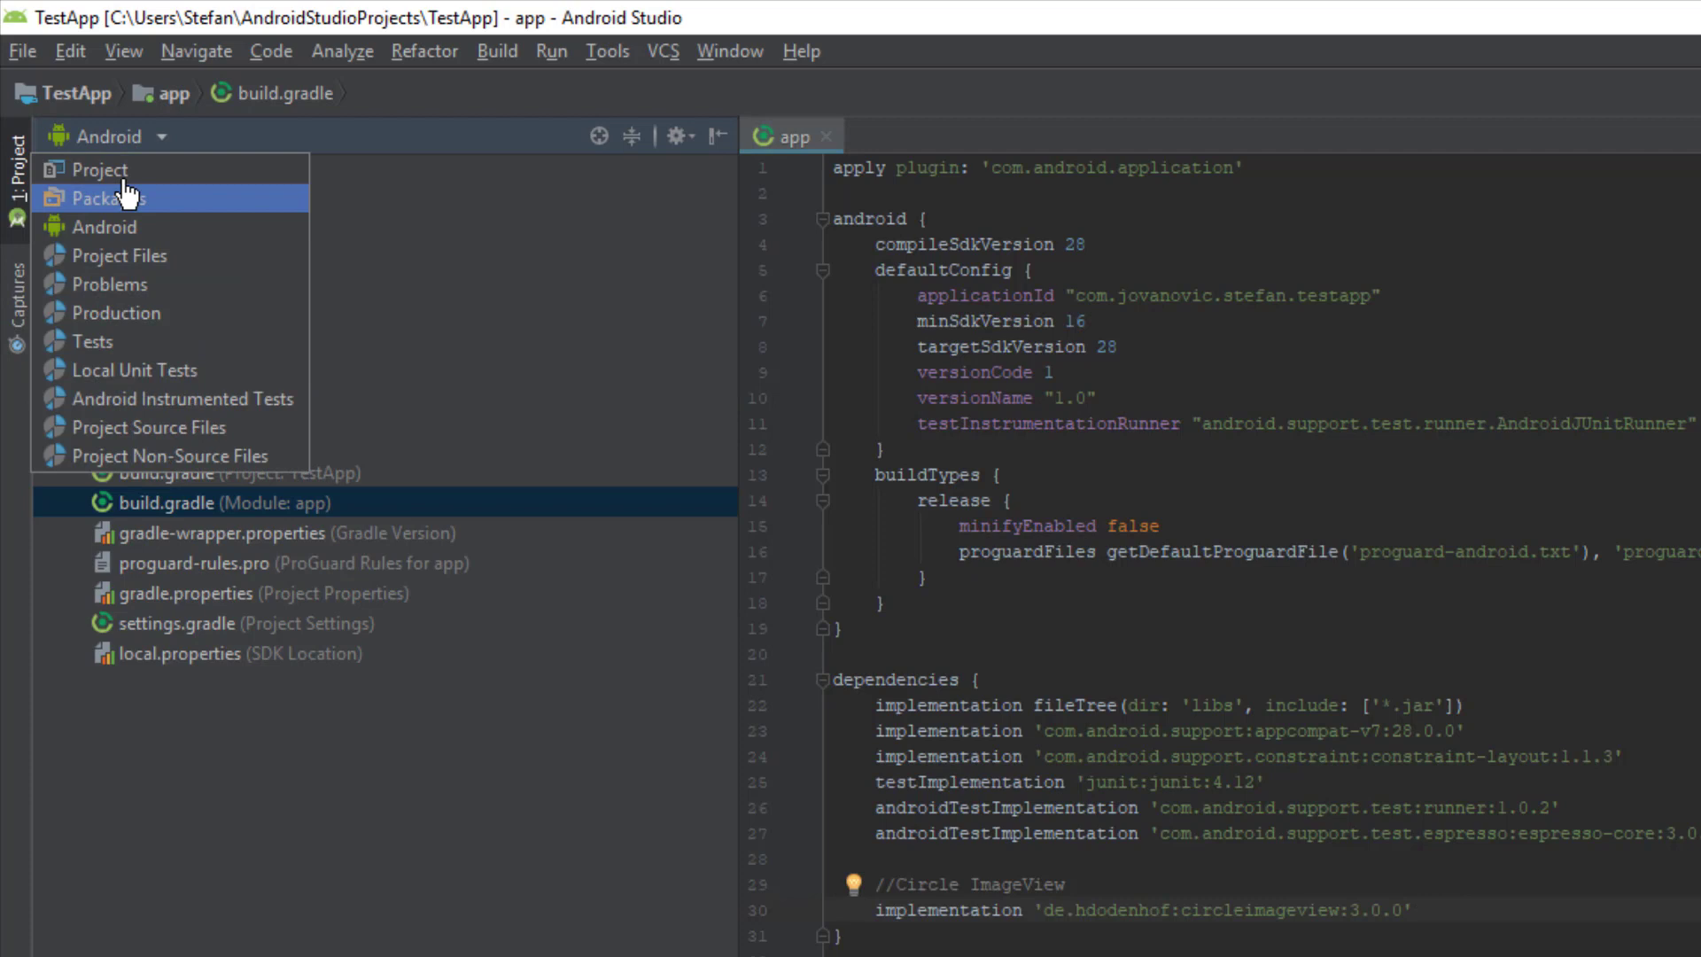
pyautogui.click(113, 170)
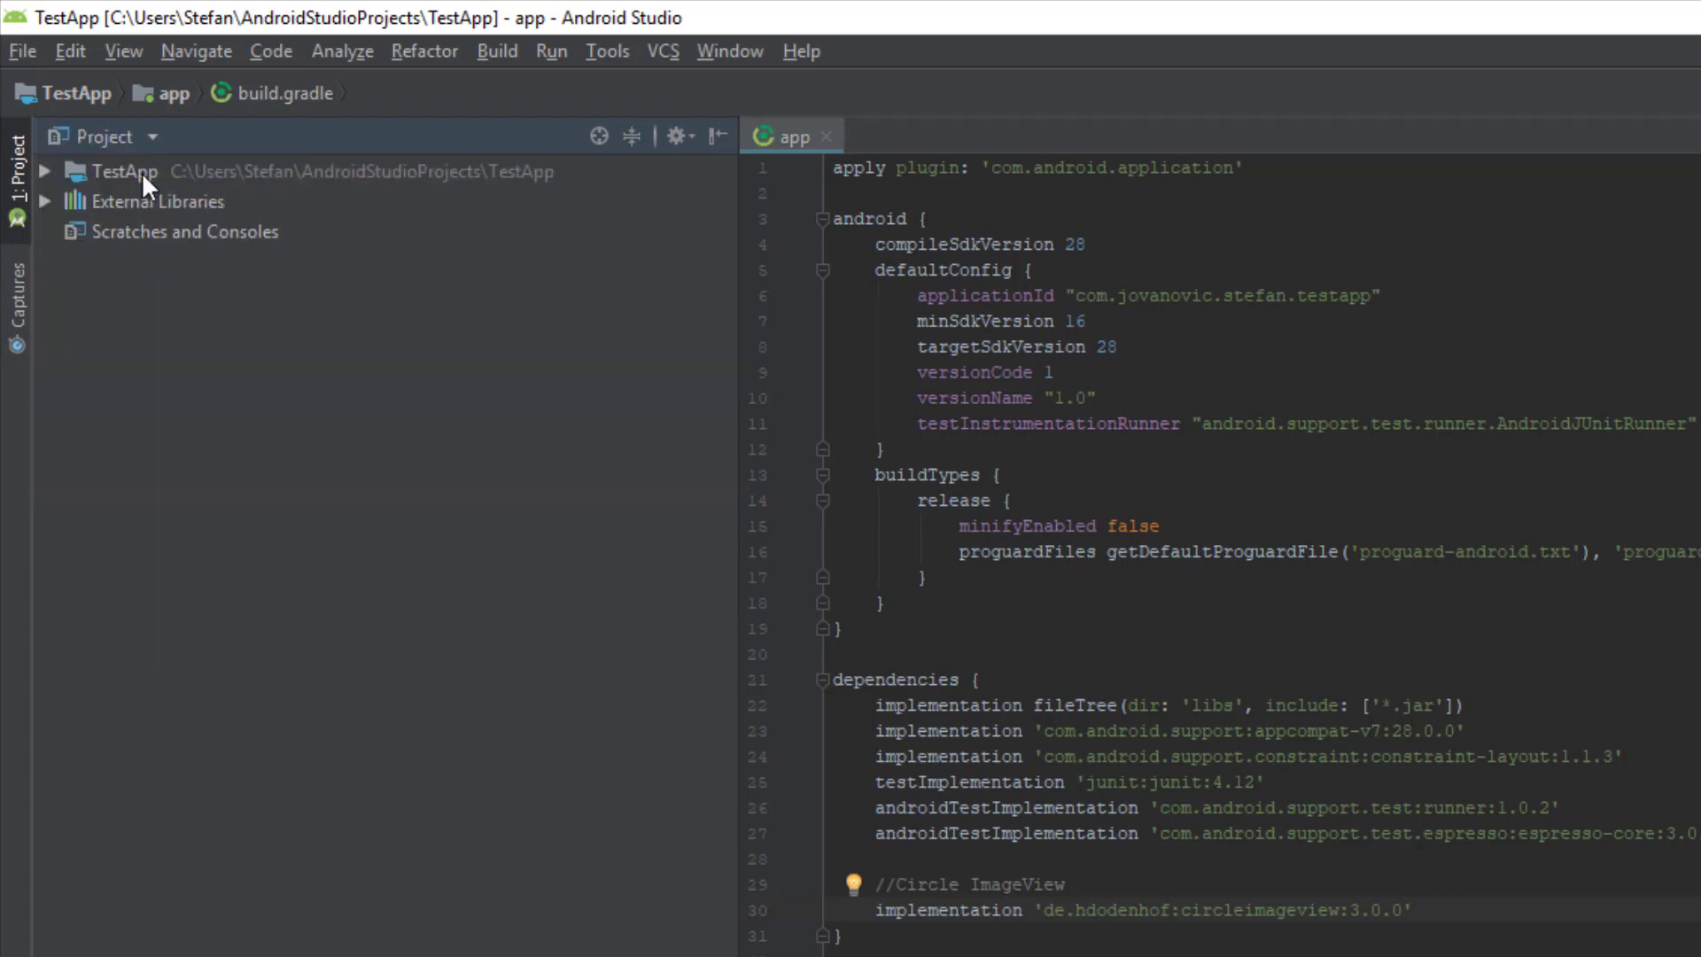
pyautogui.click(44, 172)
pyautogui.click(71, 262)
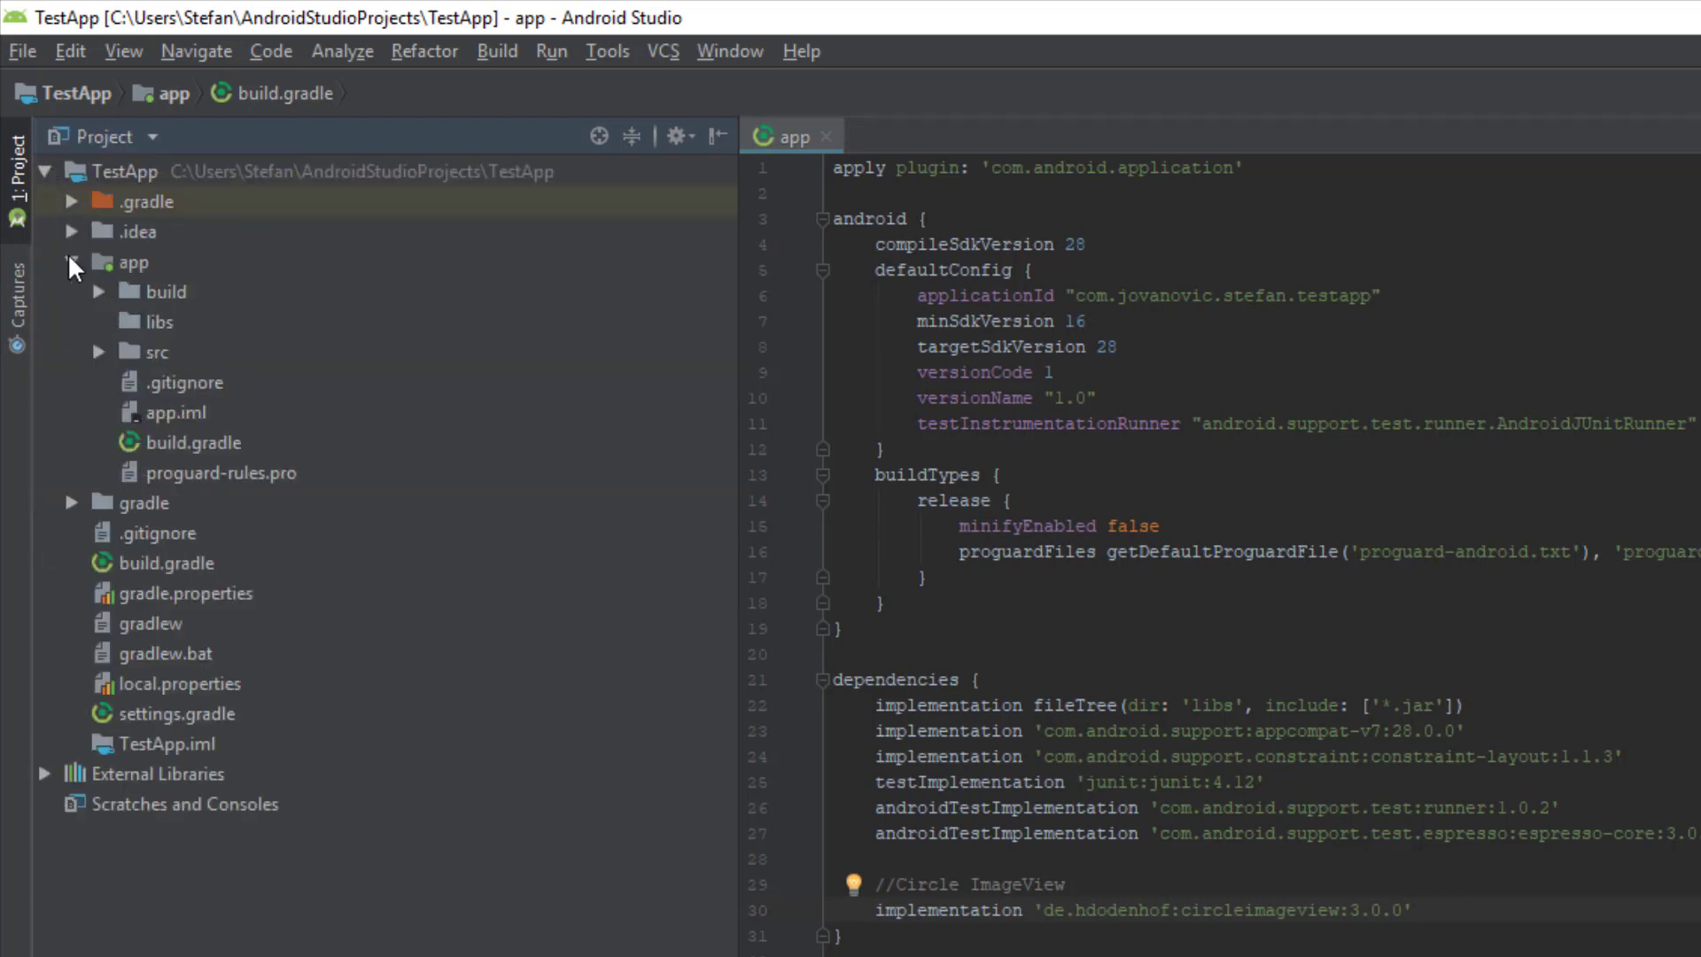
pyautogui.click(98, 350)
pyautogui.click(126, 413)
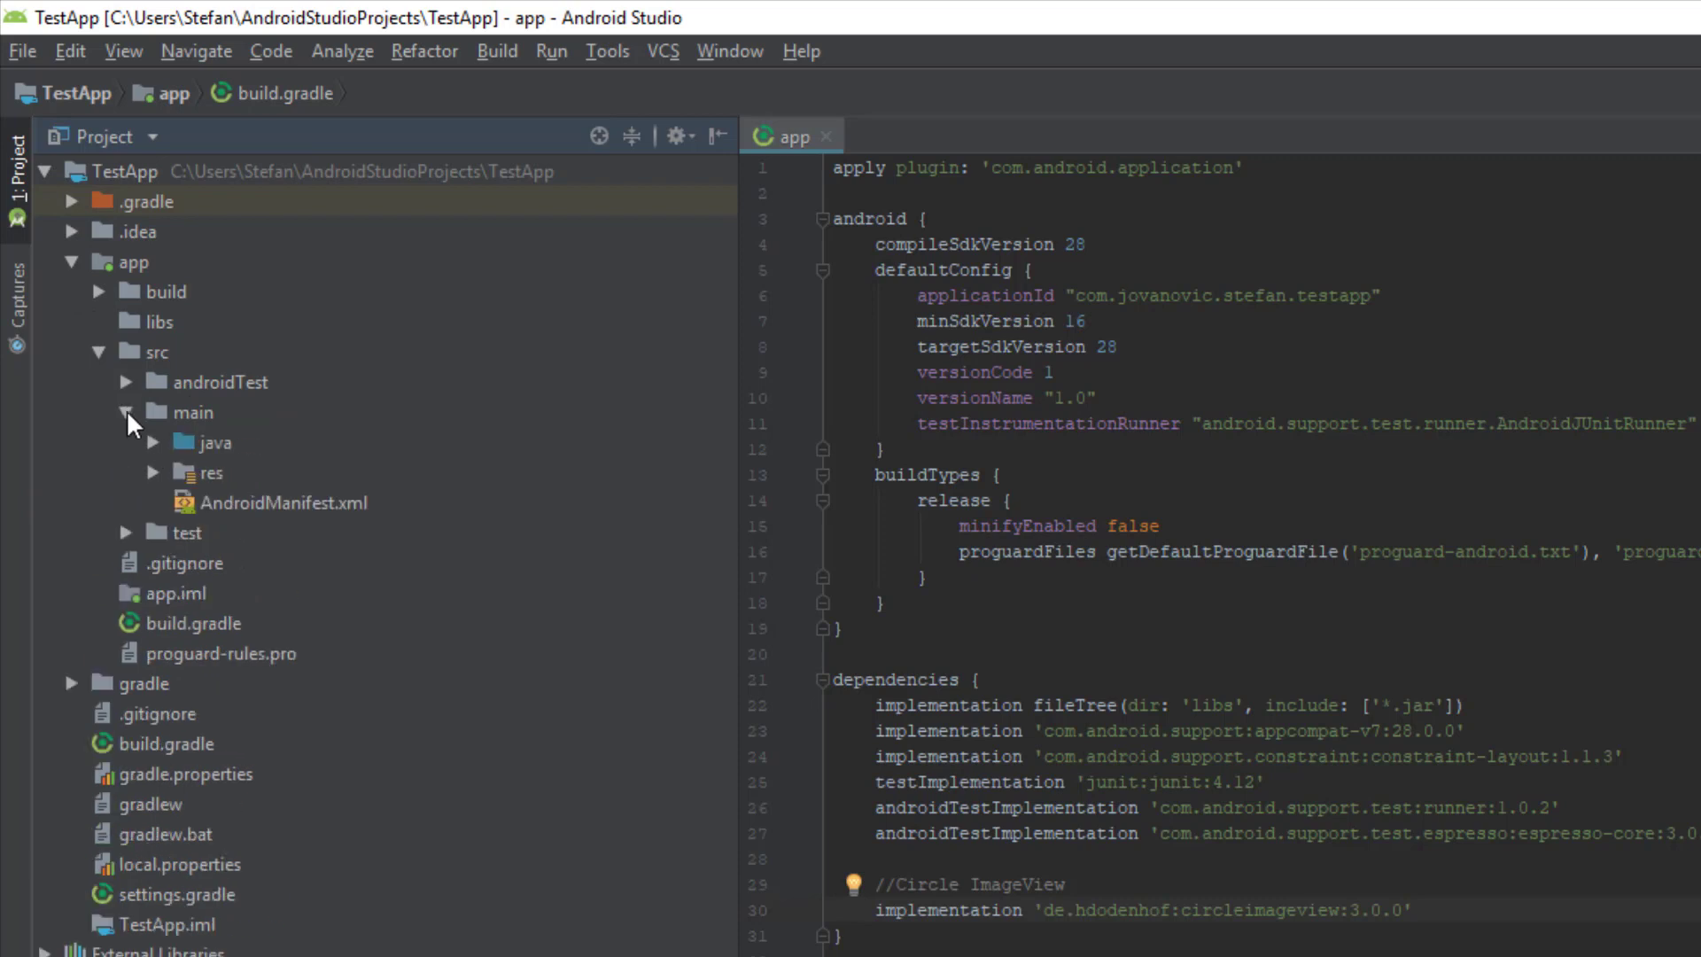
pyautogui.click(152, 471)
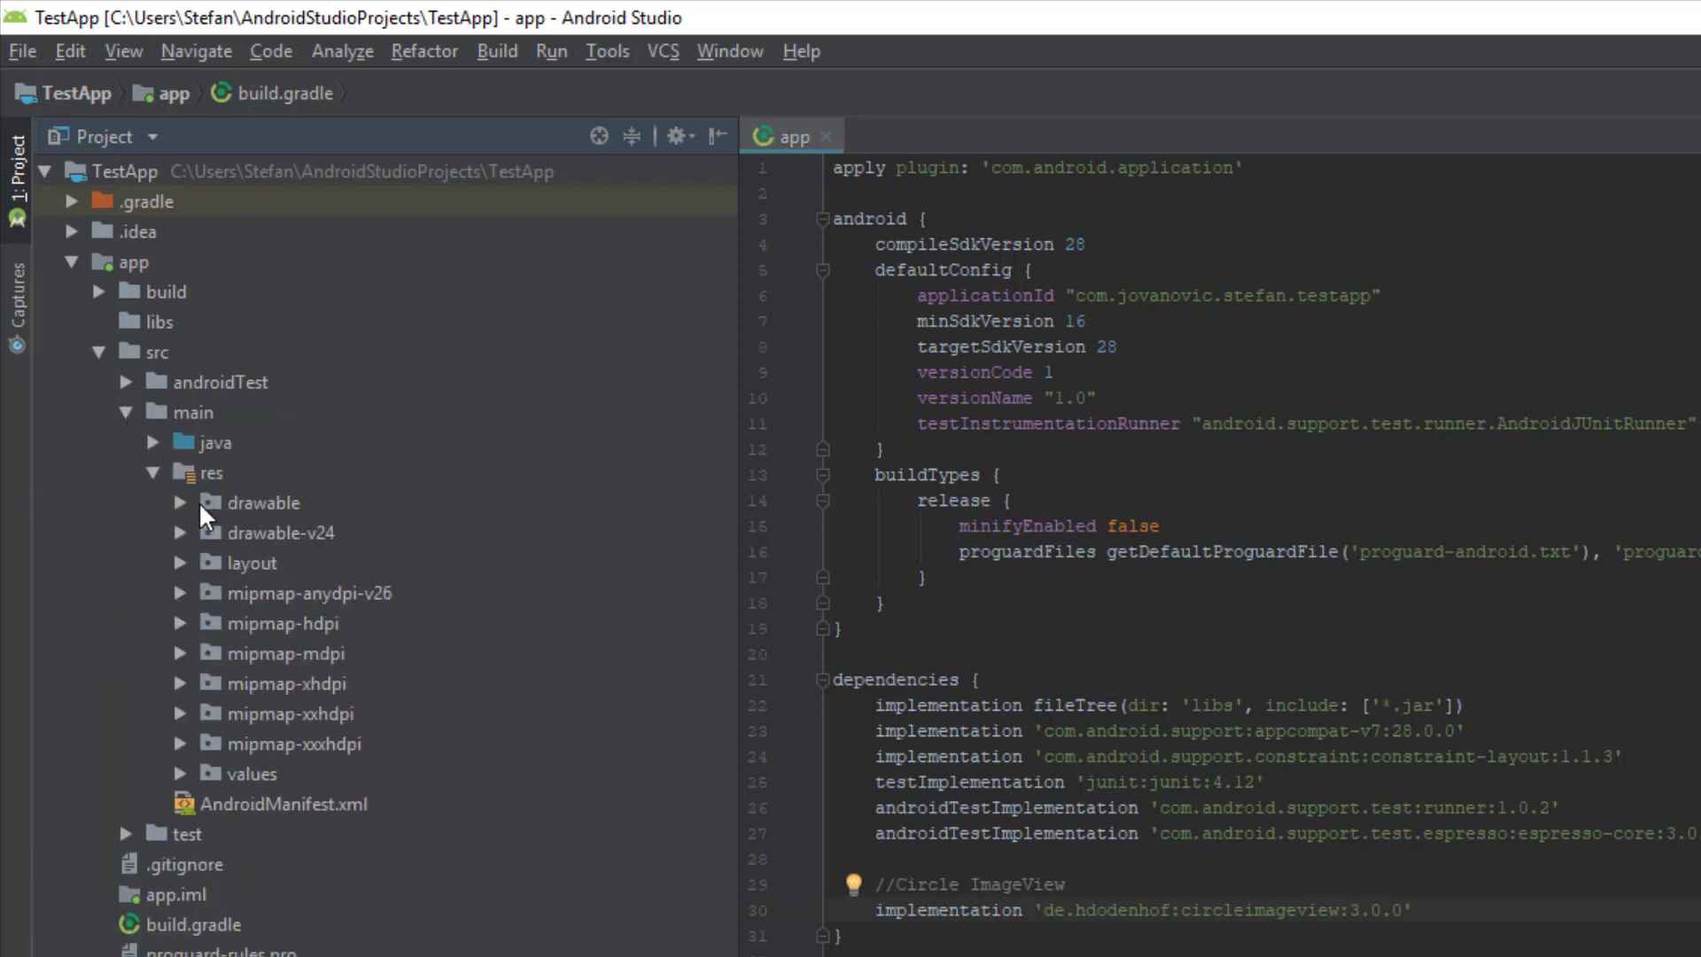
pyautogui.click(166, 497)
pyautogui.click(173, 496)
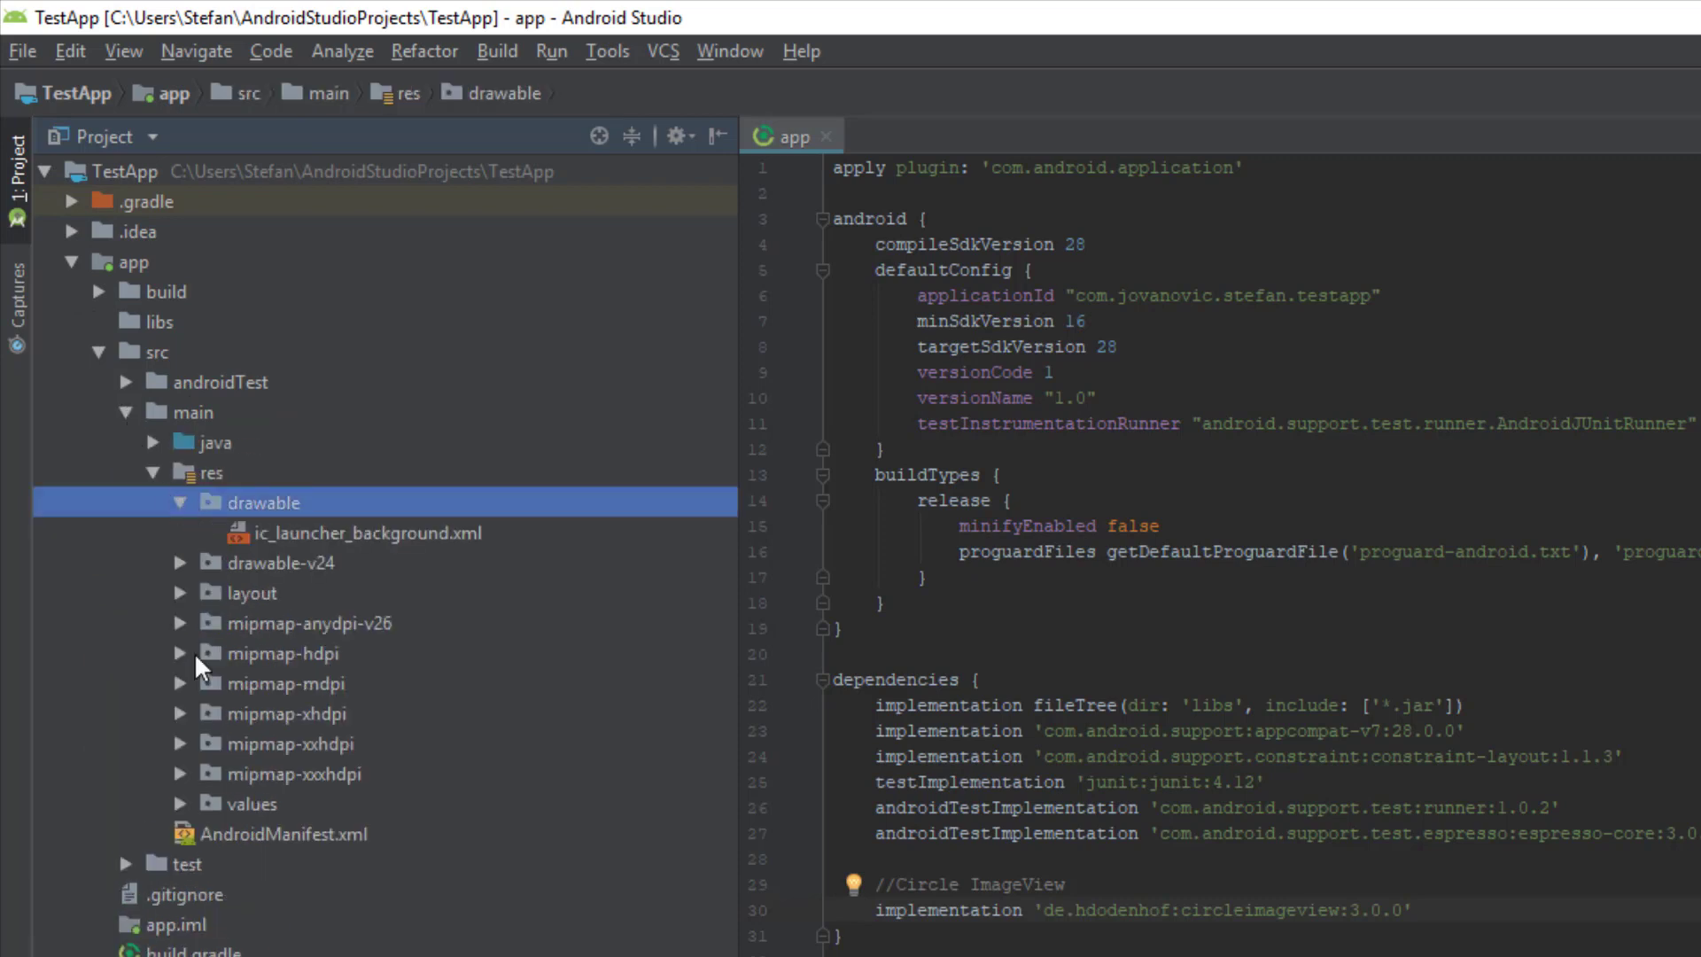
# - Drag image.png from the Desktop in File Explorer onto the drawable folder
pyautogui.press('super+e')
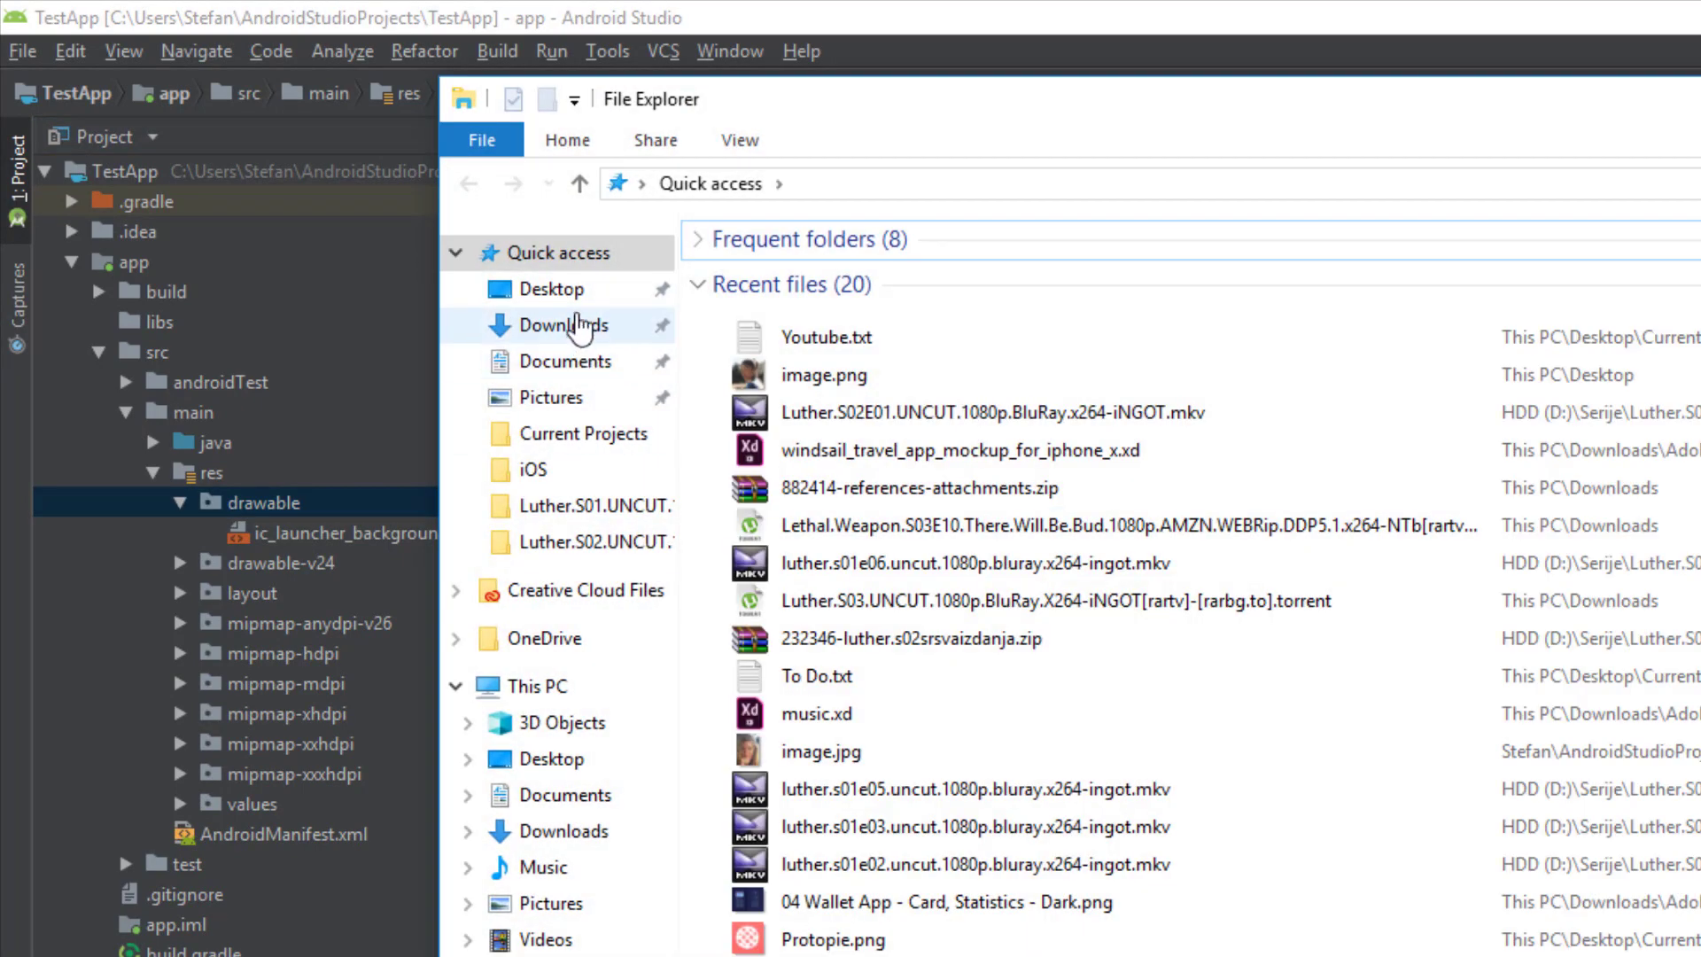
pyautogui.click(575, 301)
pyautogui.click(1262, 299)
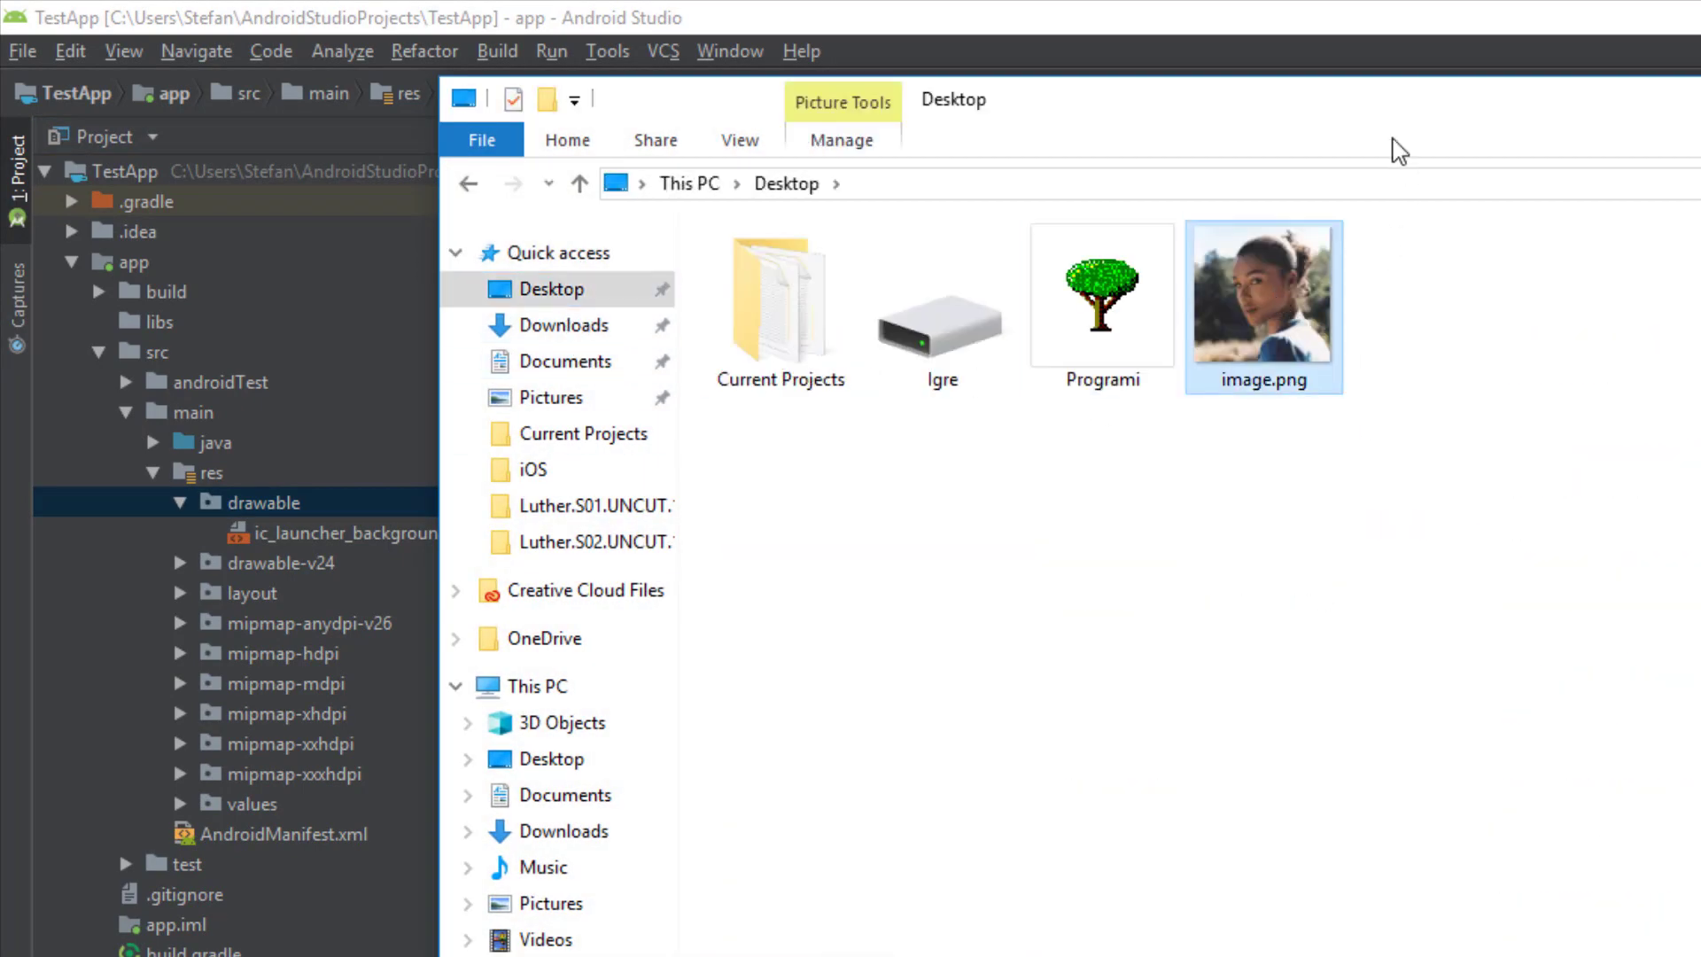
pyautogui.moveTo(1395, 114); pyautogui.dragTo(1700, 247)
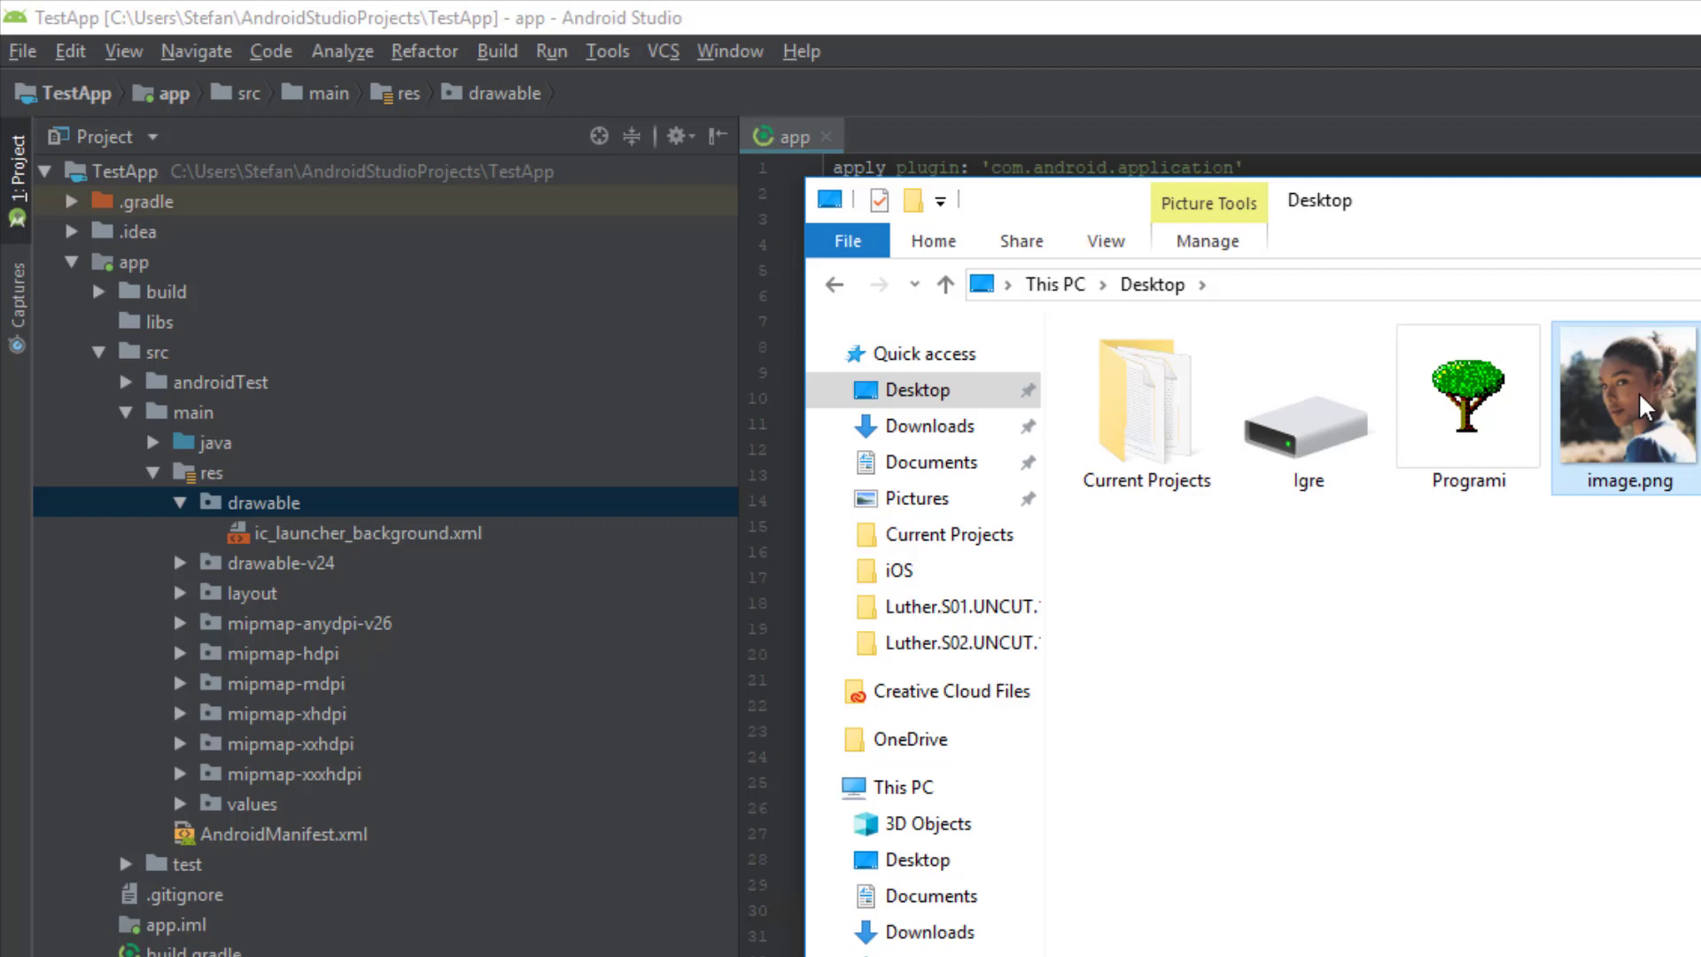
pyautogui.moveTo(1648, 412)
pyautogui.mouseDown()
pyautogui.moveTo(1472, 657)
pyautogui.moveTo(253, 504)
pyautogui.mouseUp()
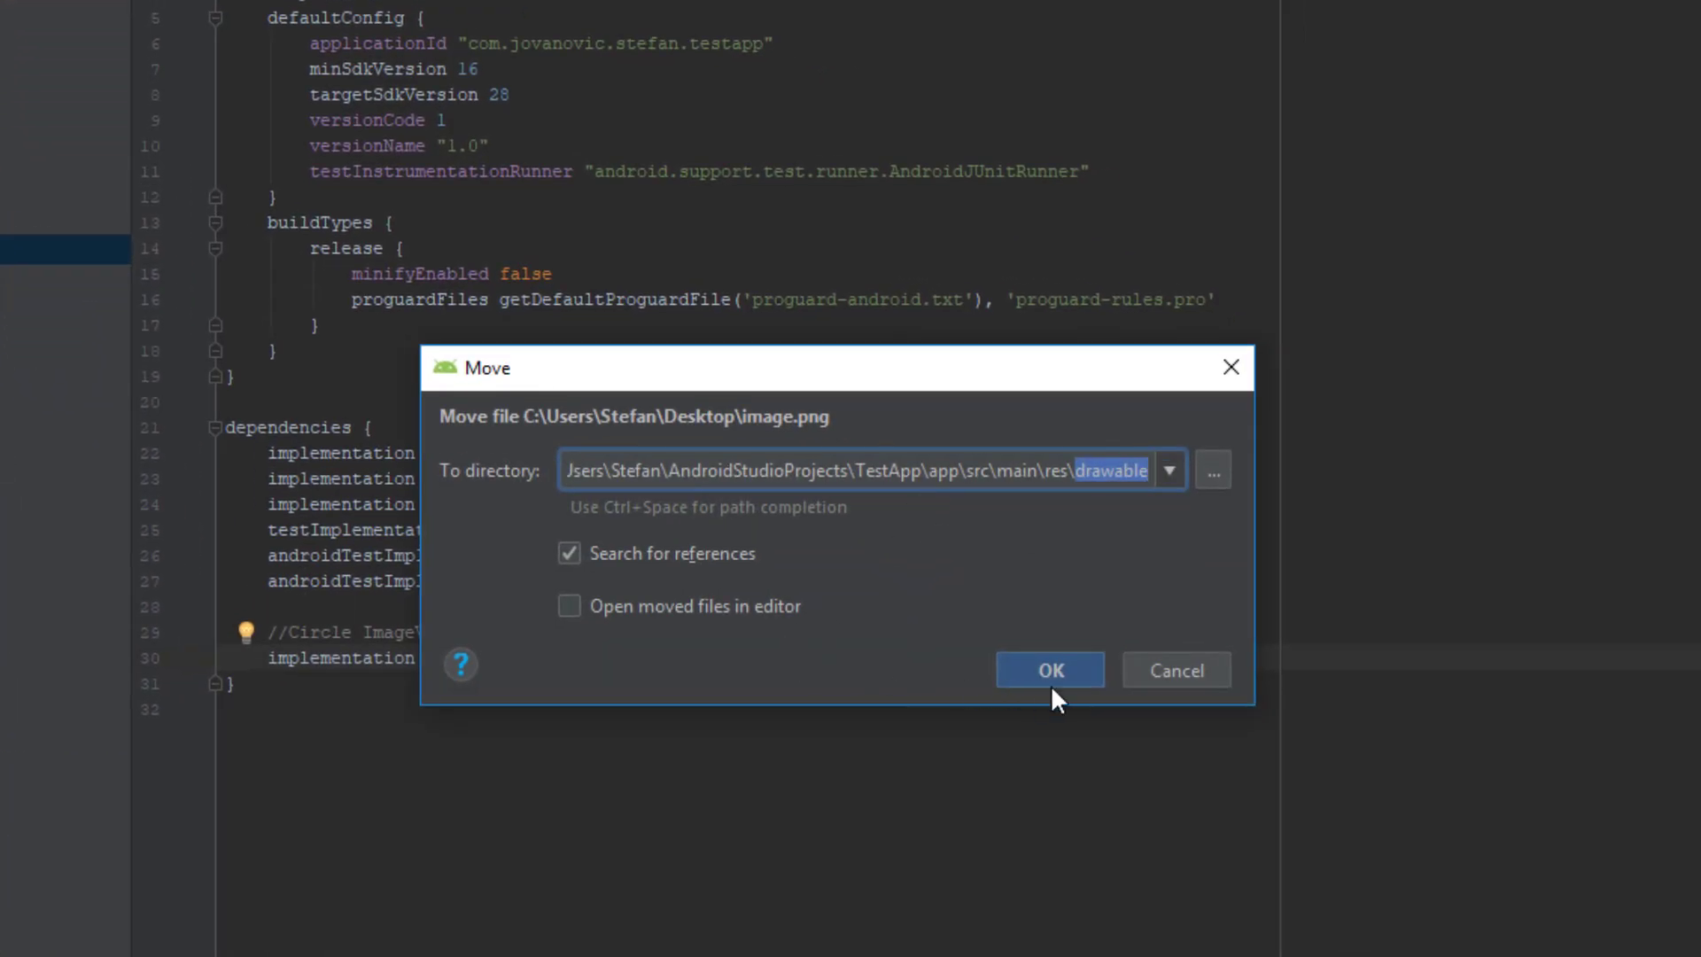
# - Confirm moving image.png into the res/drawable folder
pyautogui.click(1059, 670)
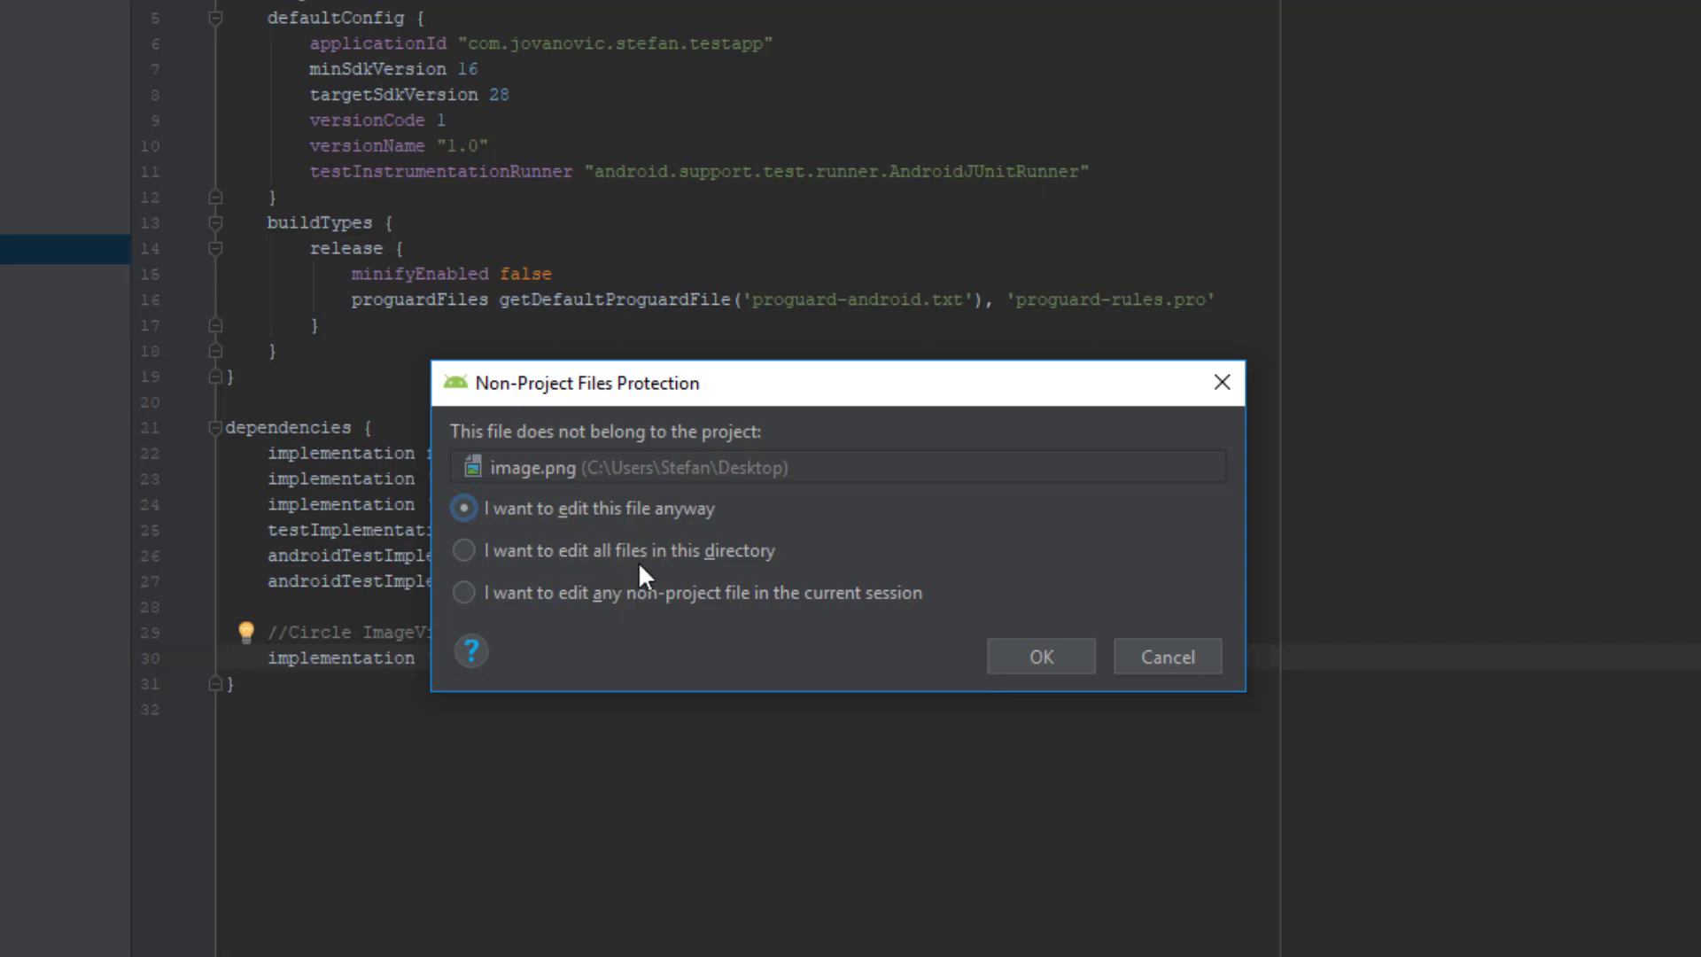
# - Accept the warning, return to Android view, and open activity_main.xml as XML source
pyautogui.click(999, 665)
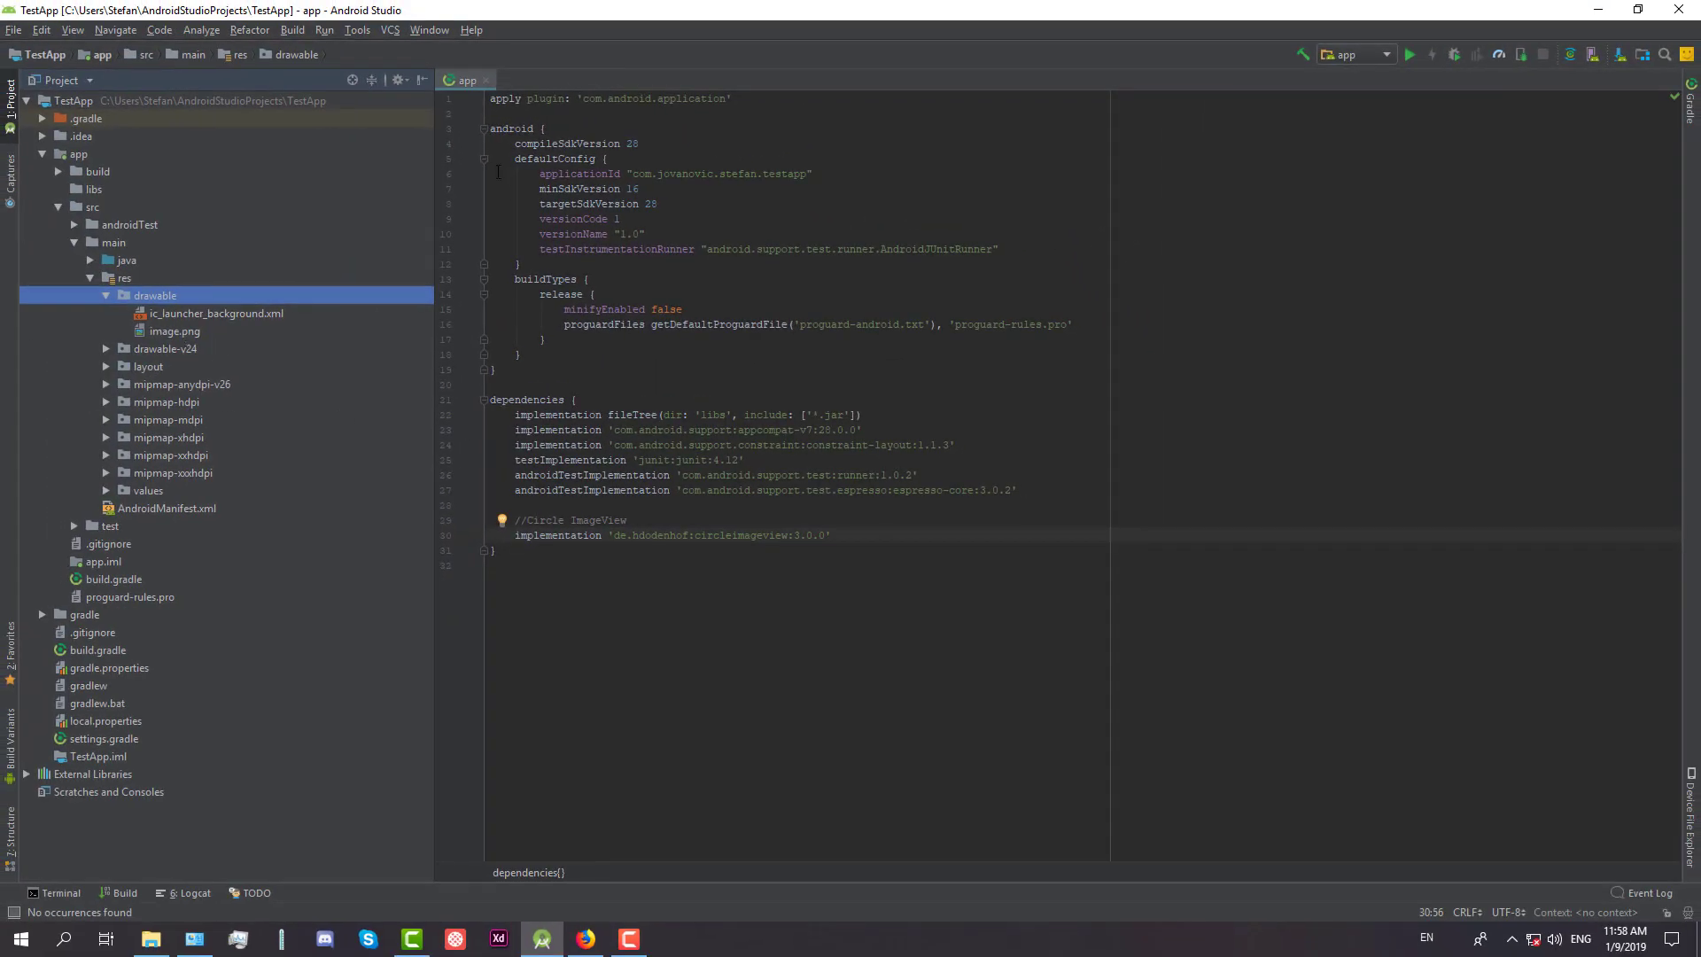
pyautogui.click(81, 82)
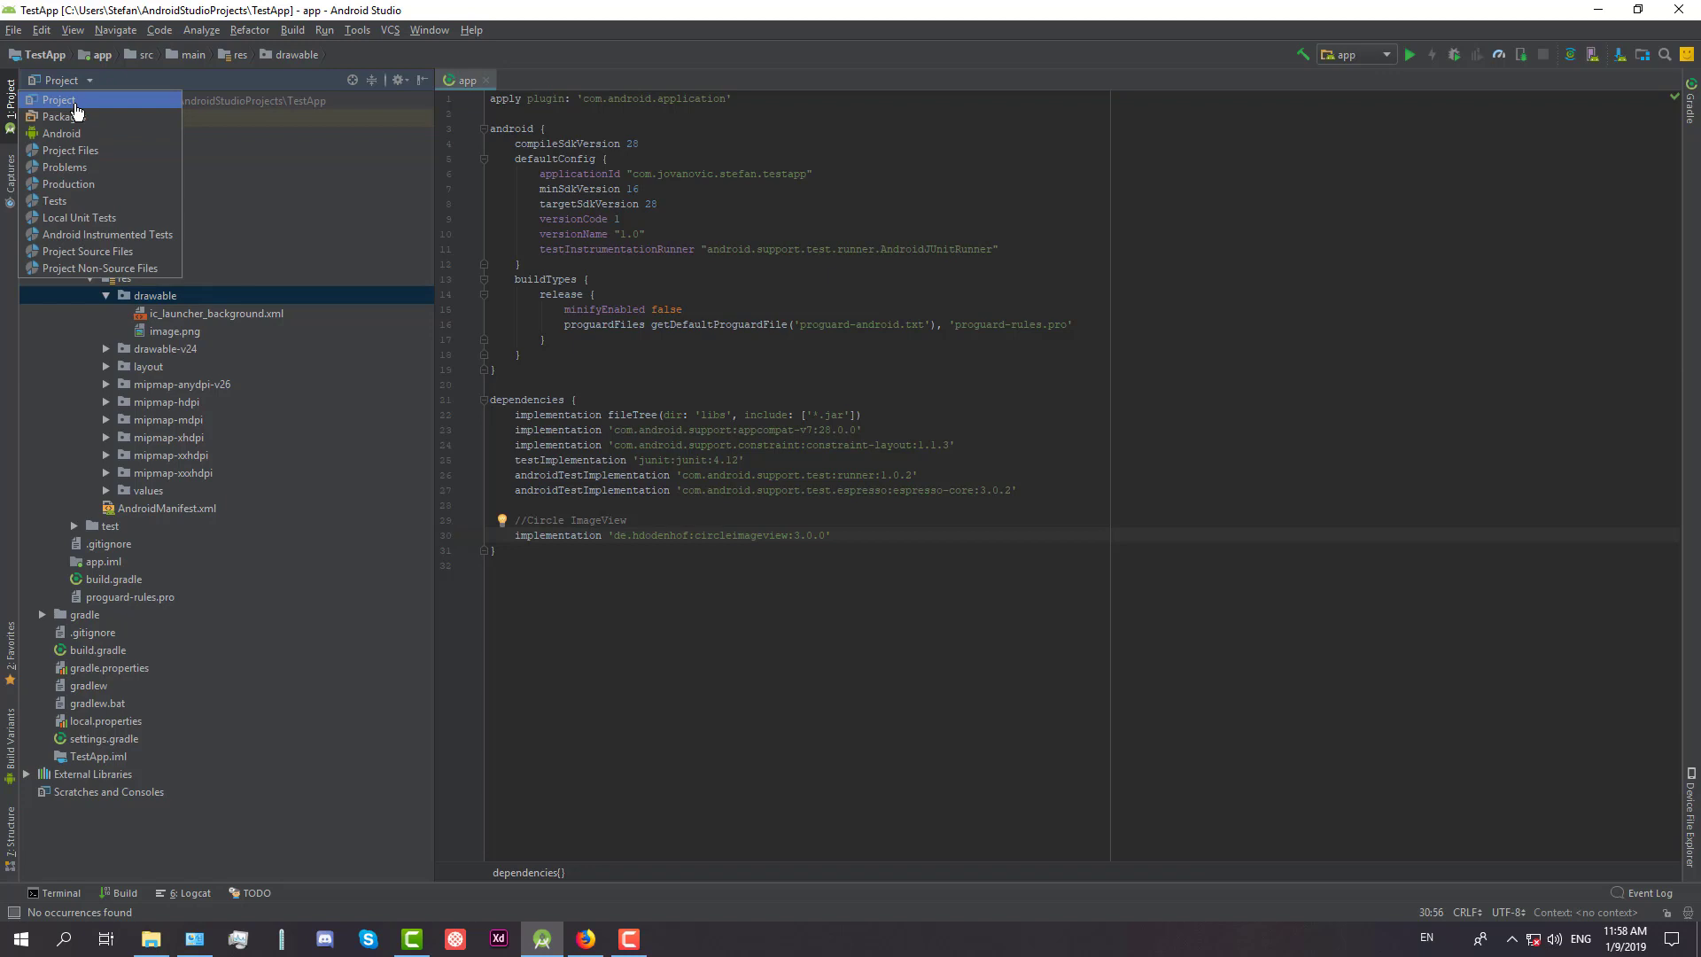
pyautogui.click(62, 134)
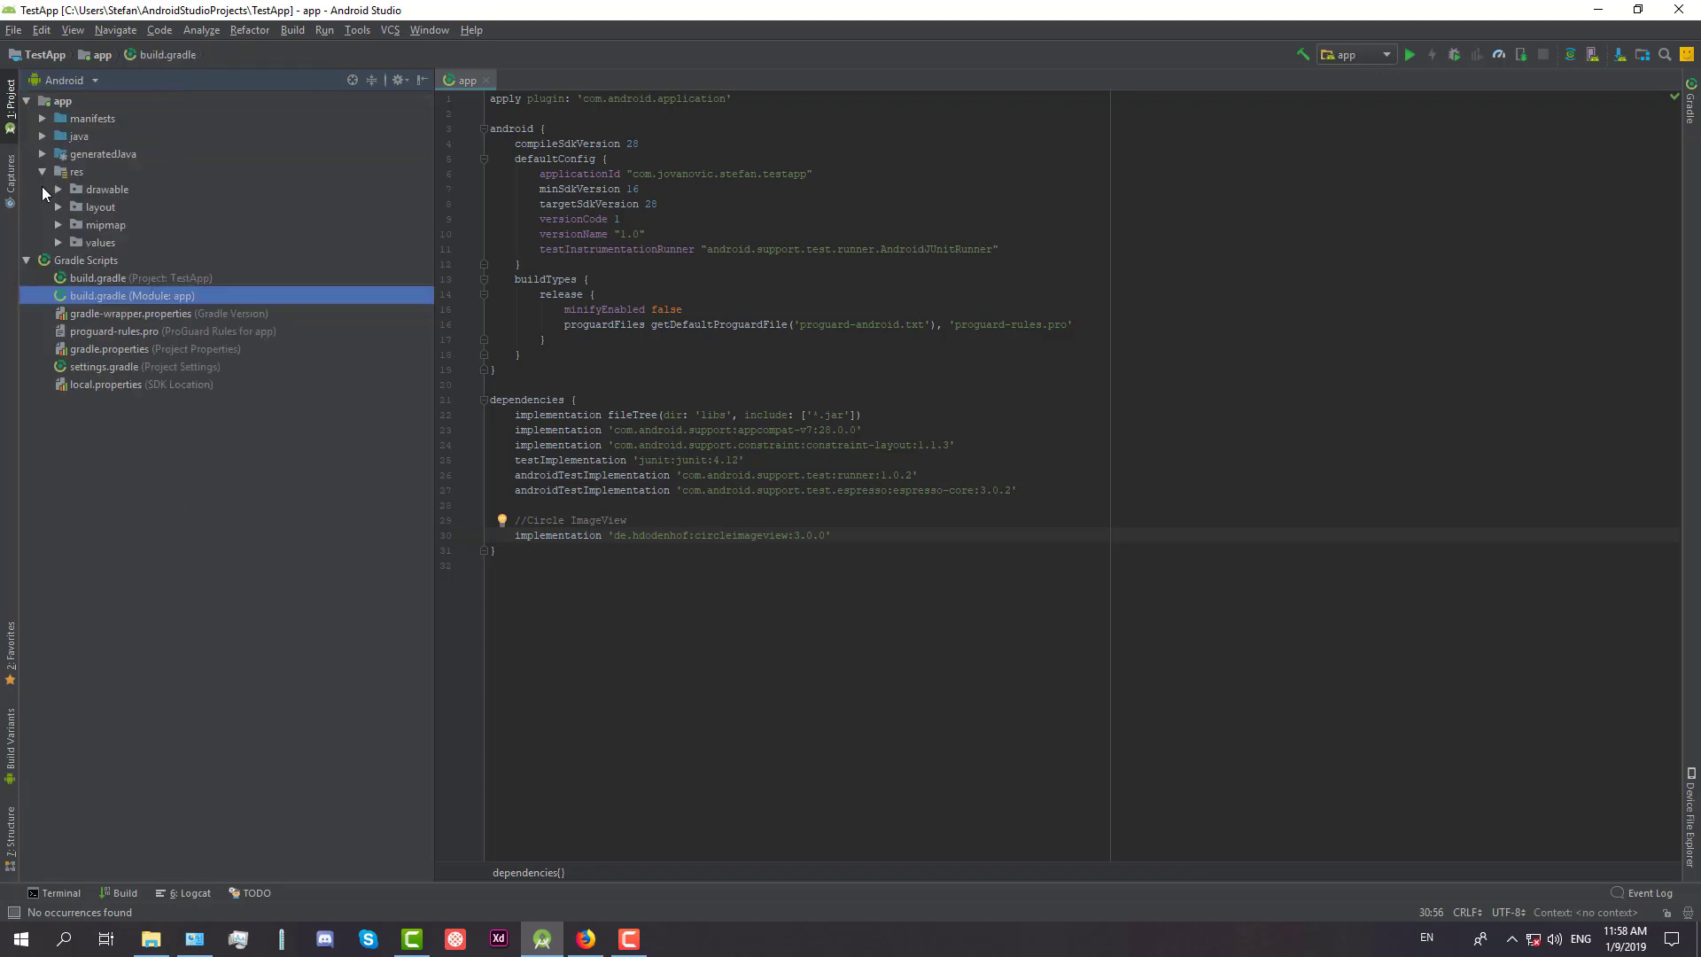
pyautogui.click(59, 206)
pyautogui.doubleClick(139, 226)
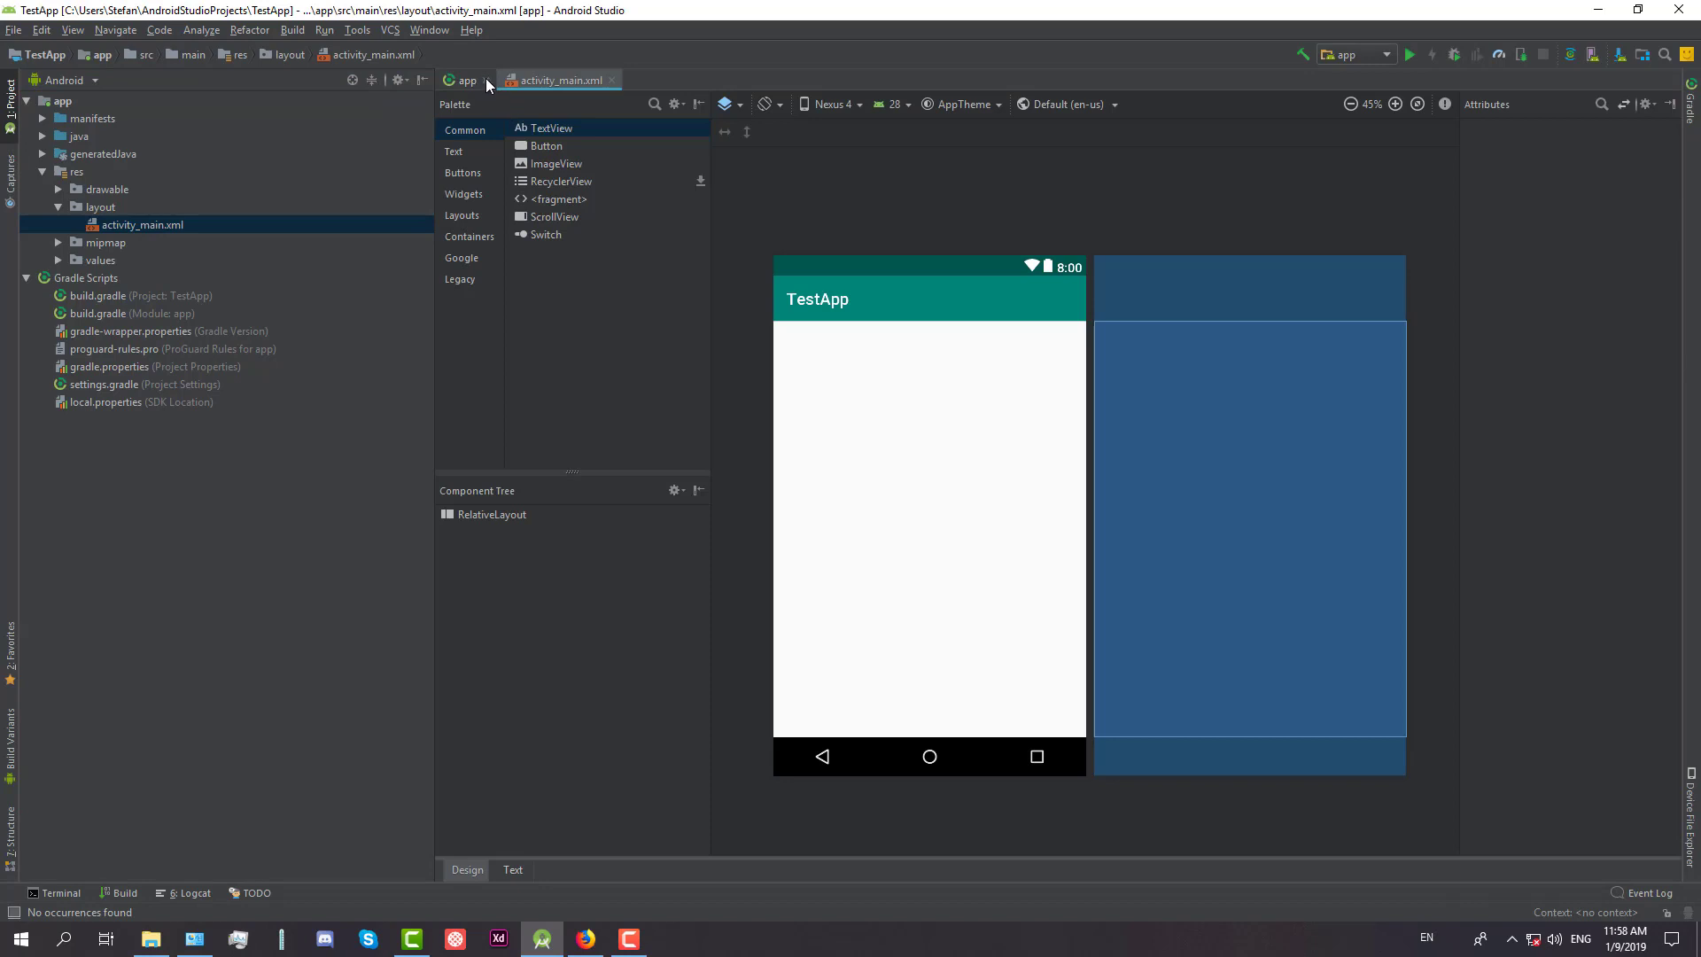
pyautogui.click(486, 80)
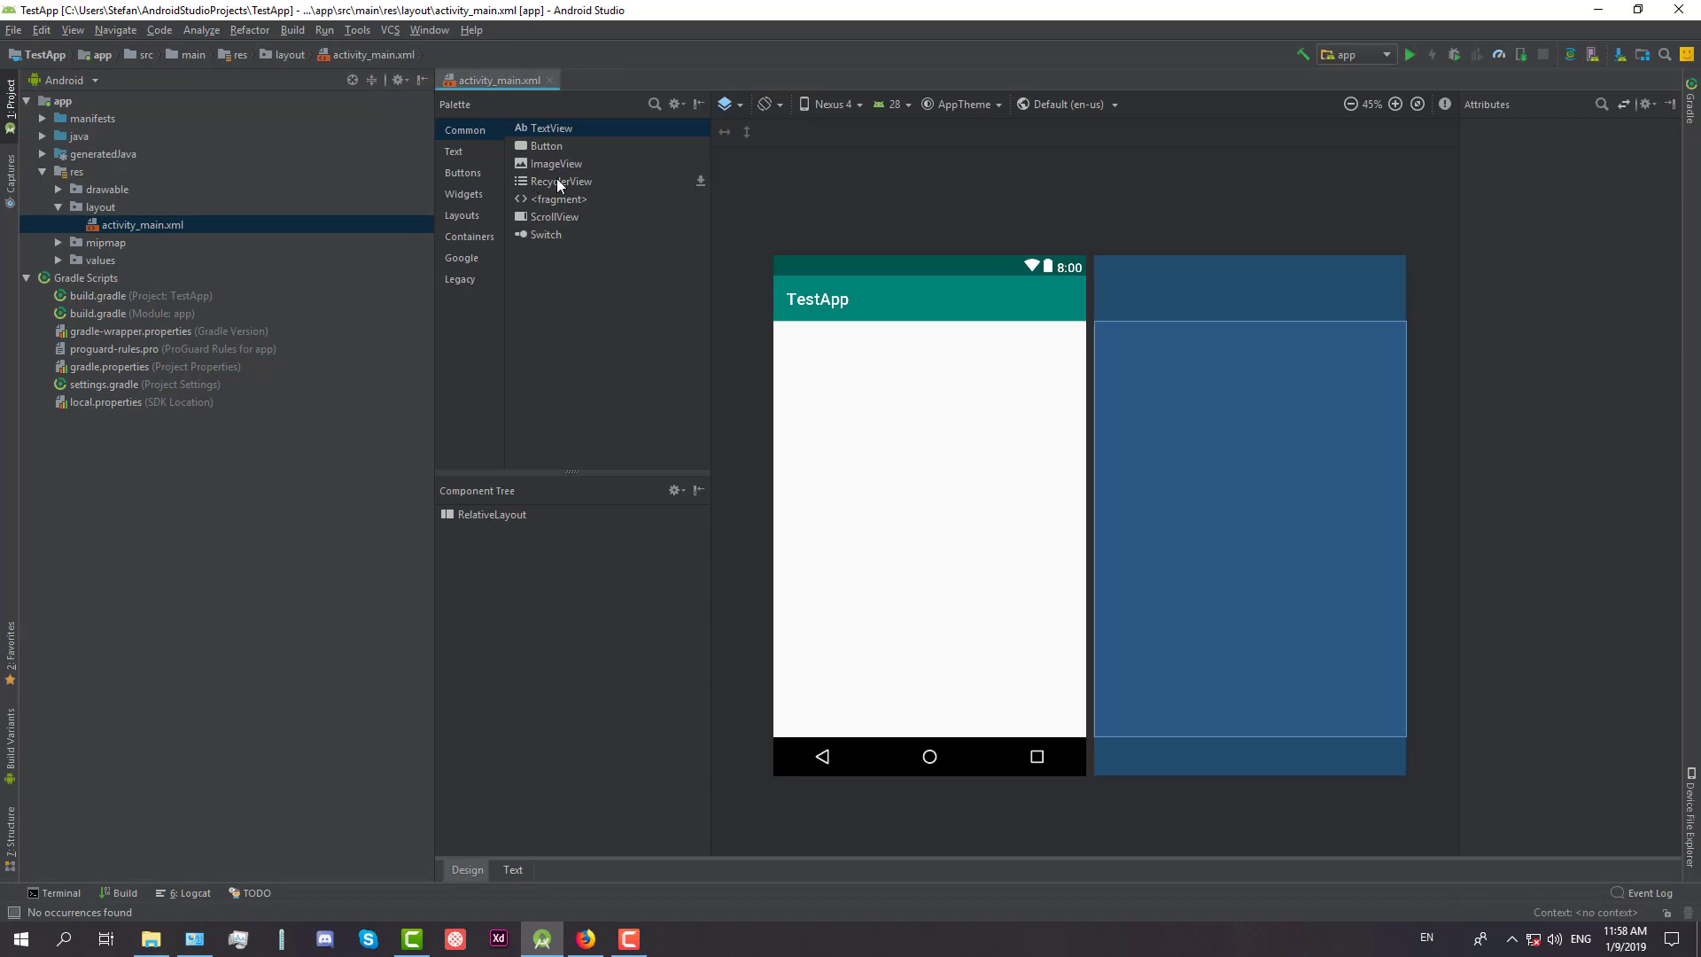
pyautogui.click(511, 870)
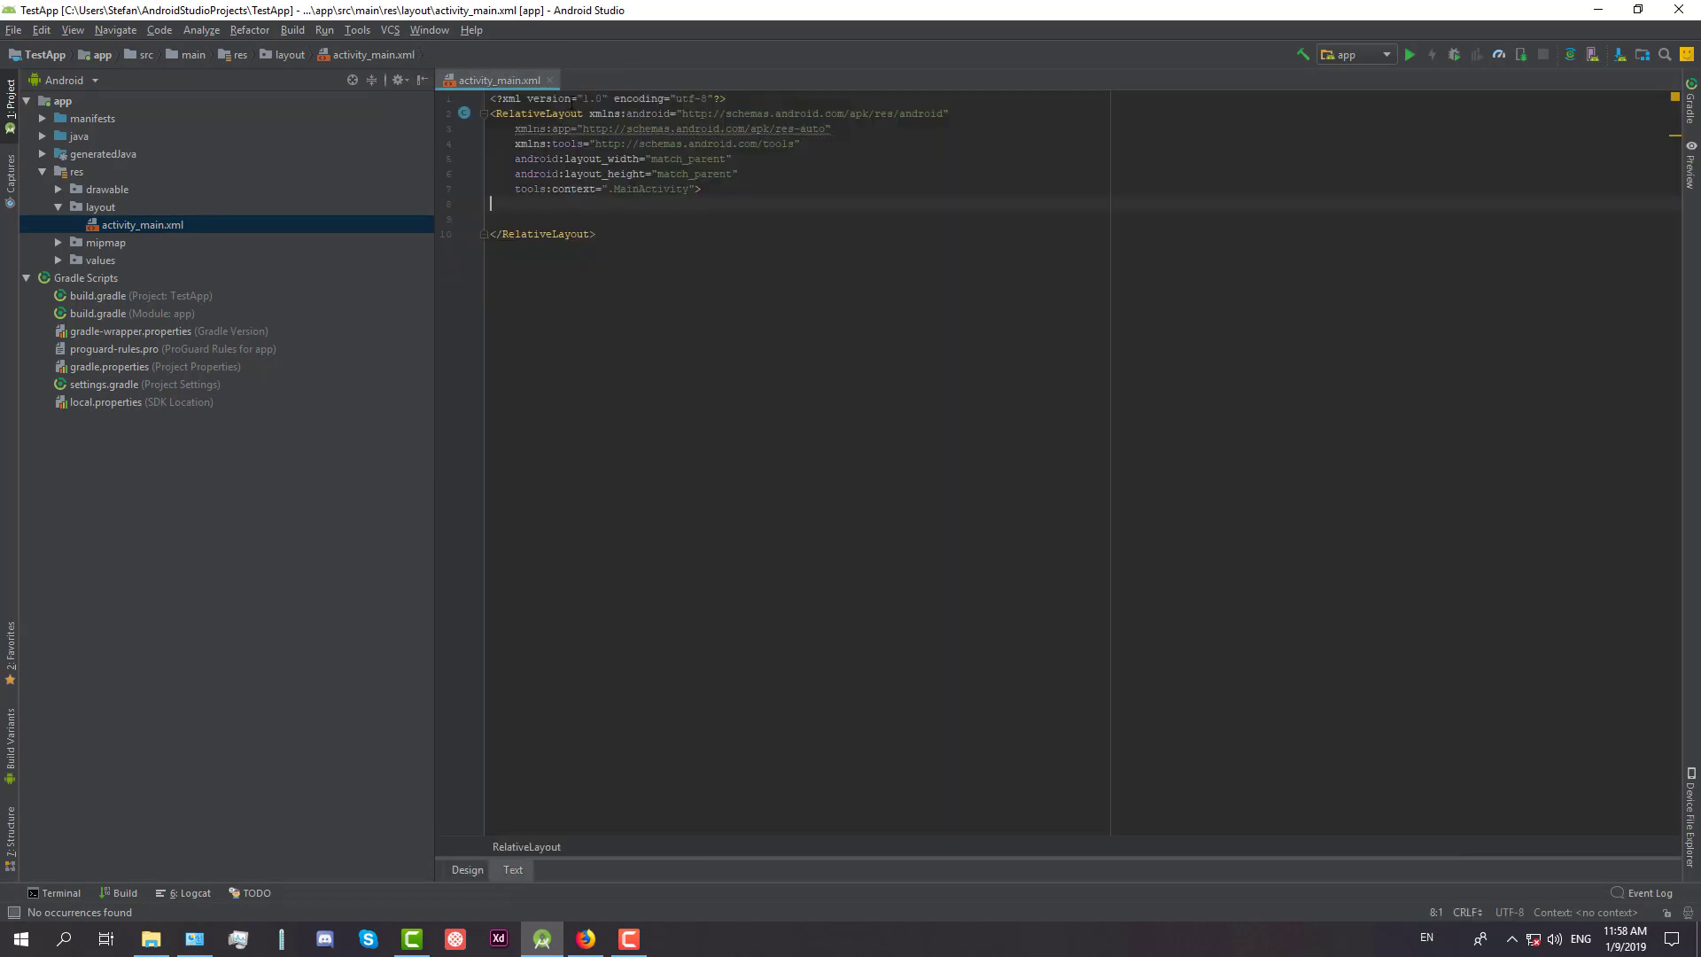
pyautogui.click(532, 112)
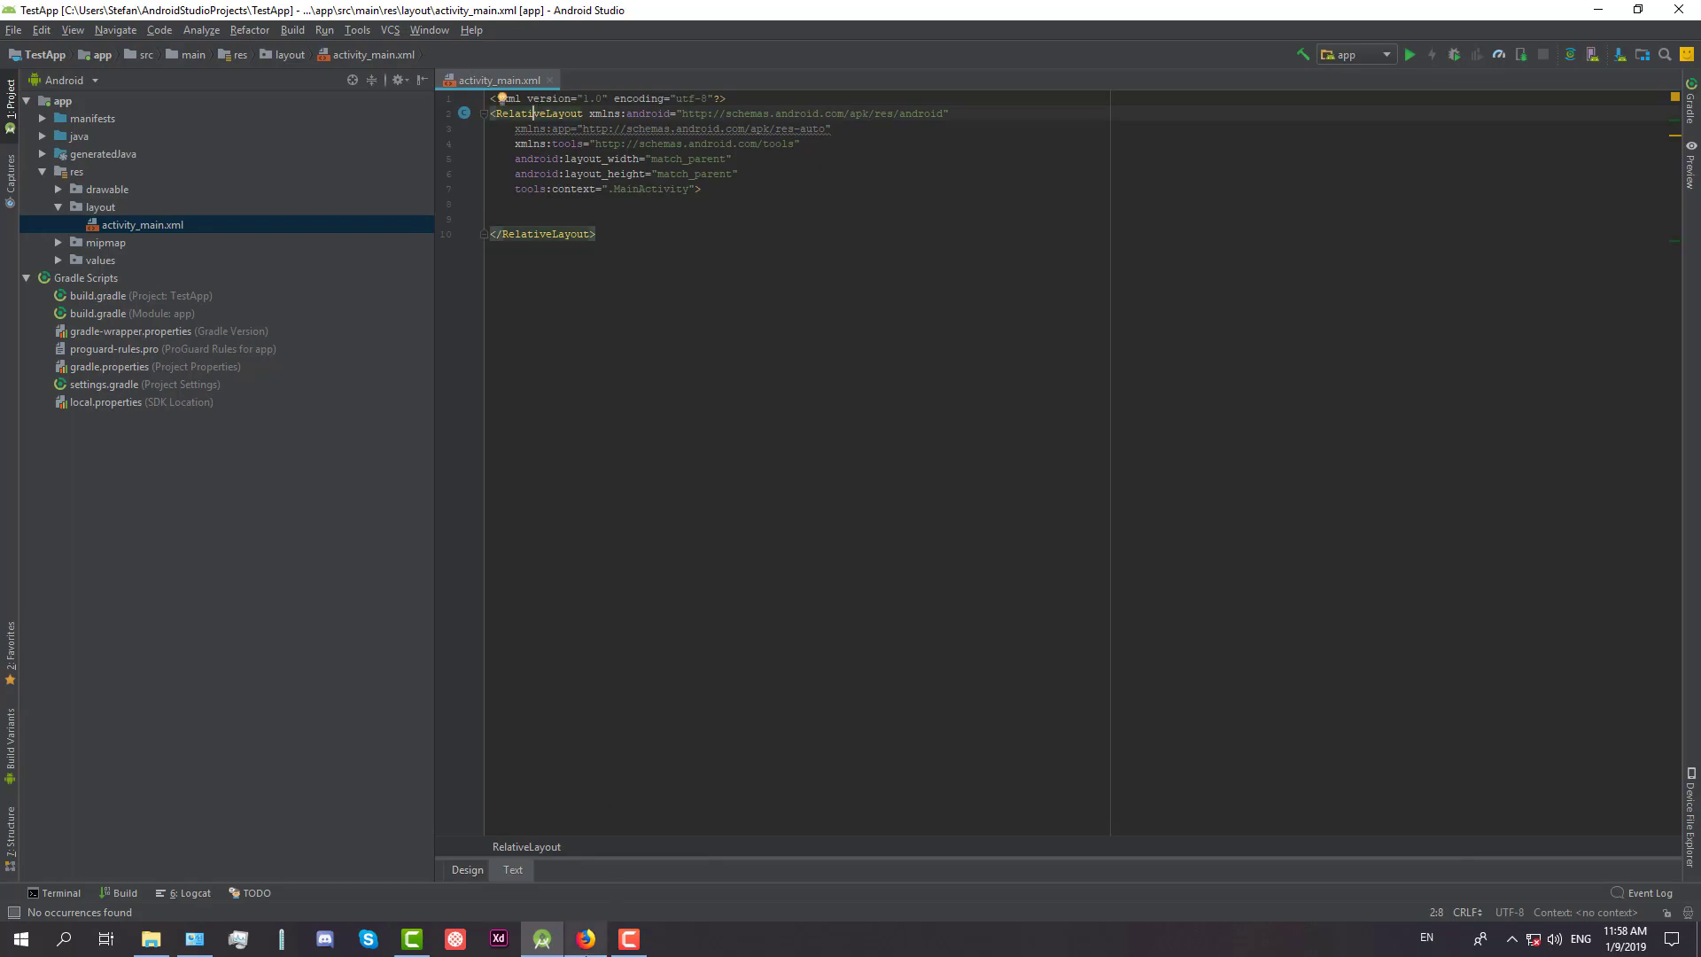
# - Copy the CircleImageView usage XML block from the GitHub README
pyautogui.click(586, 939)
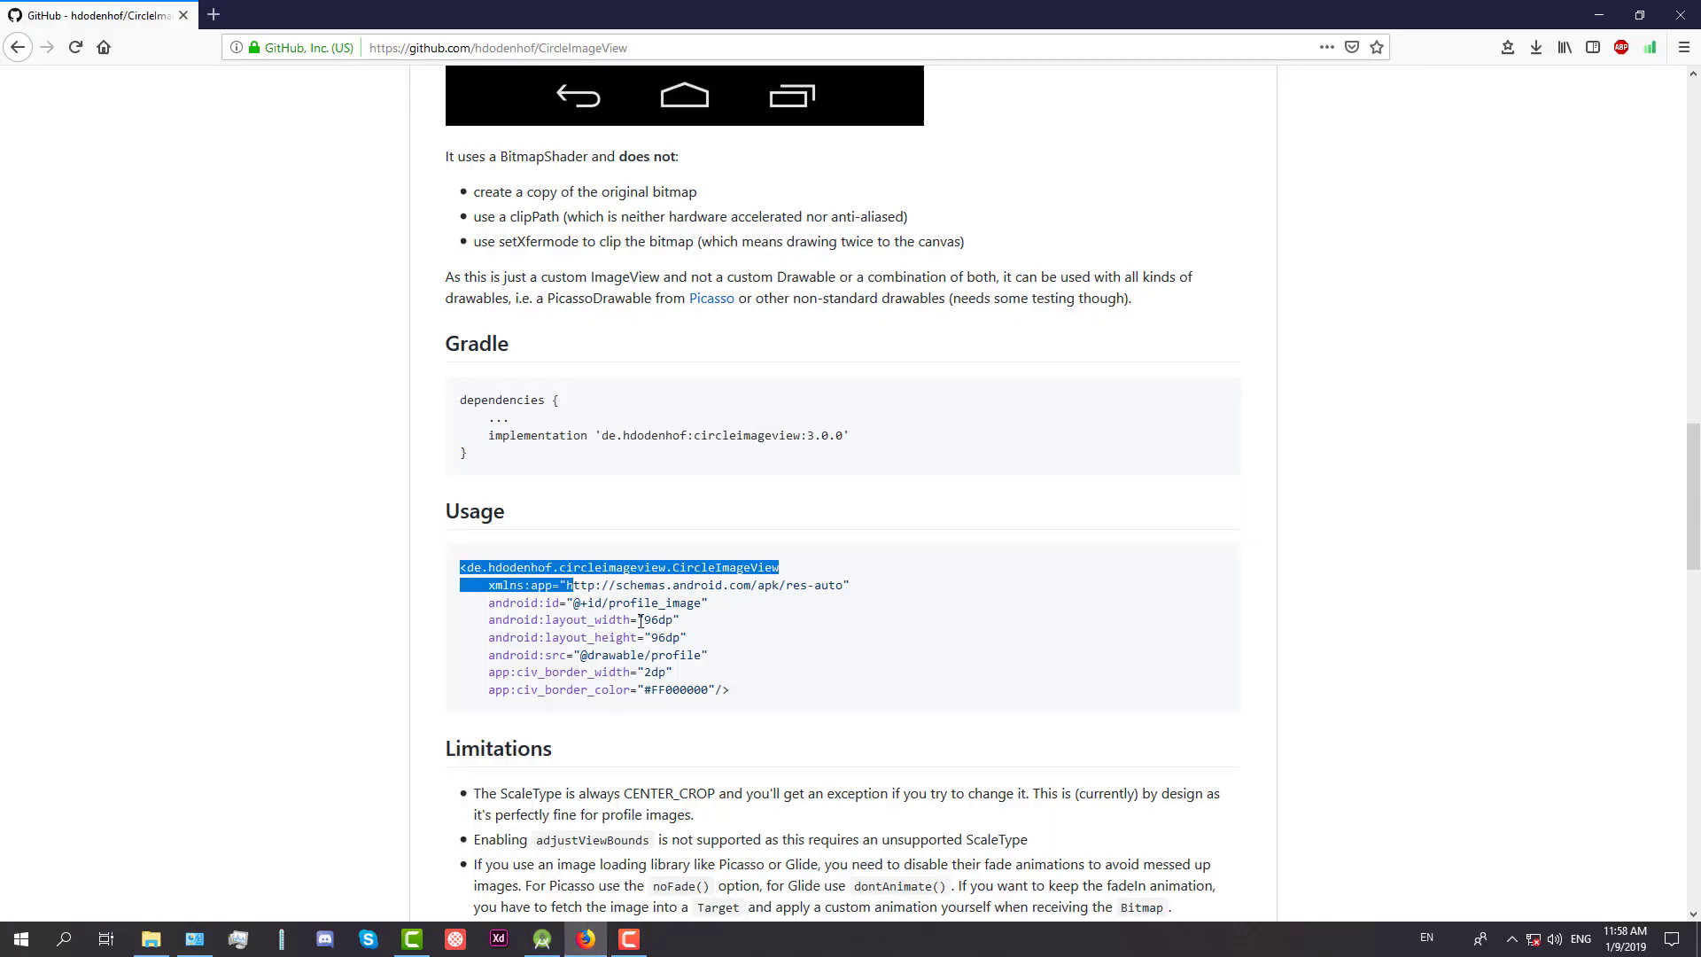
pyautogui.moveTo(462, 571); pyautogui.dragTo(736, 694)
pyautogui.rightClick(736, 695)
pyautogui.click(771, 702)
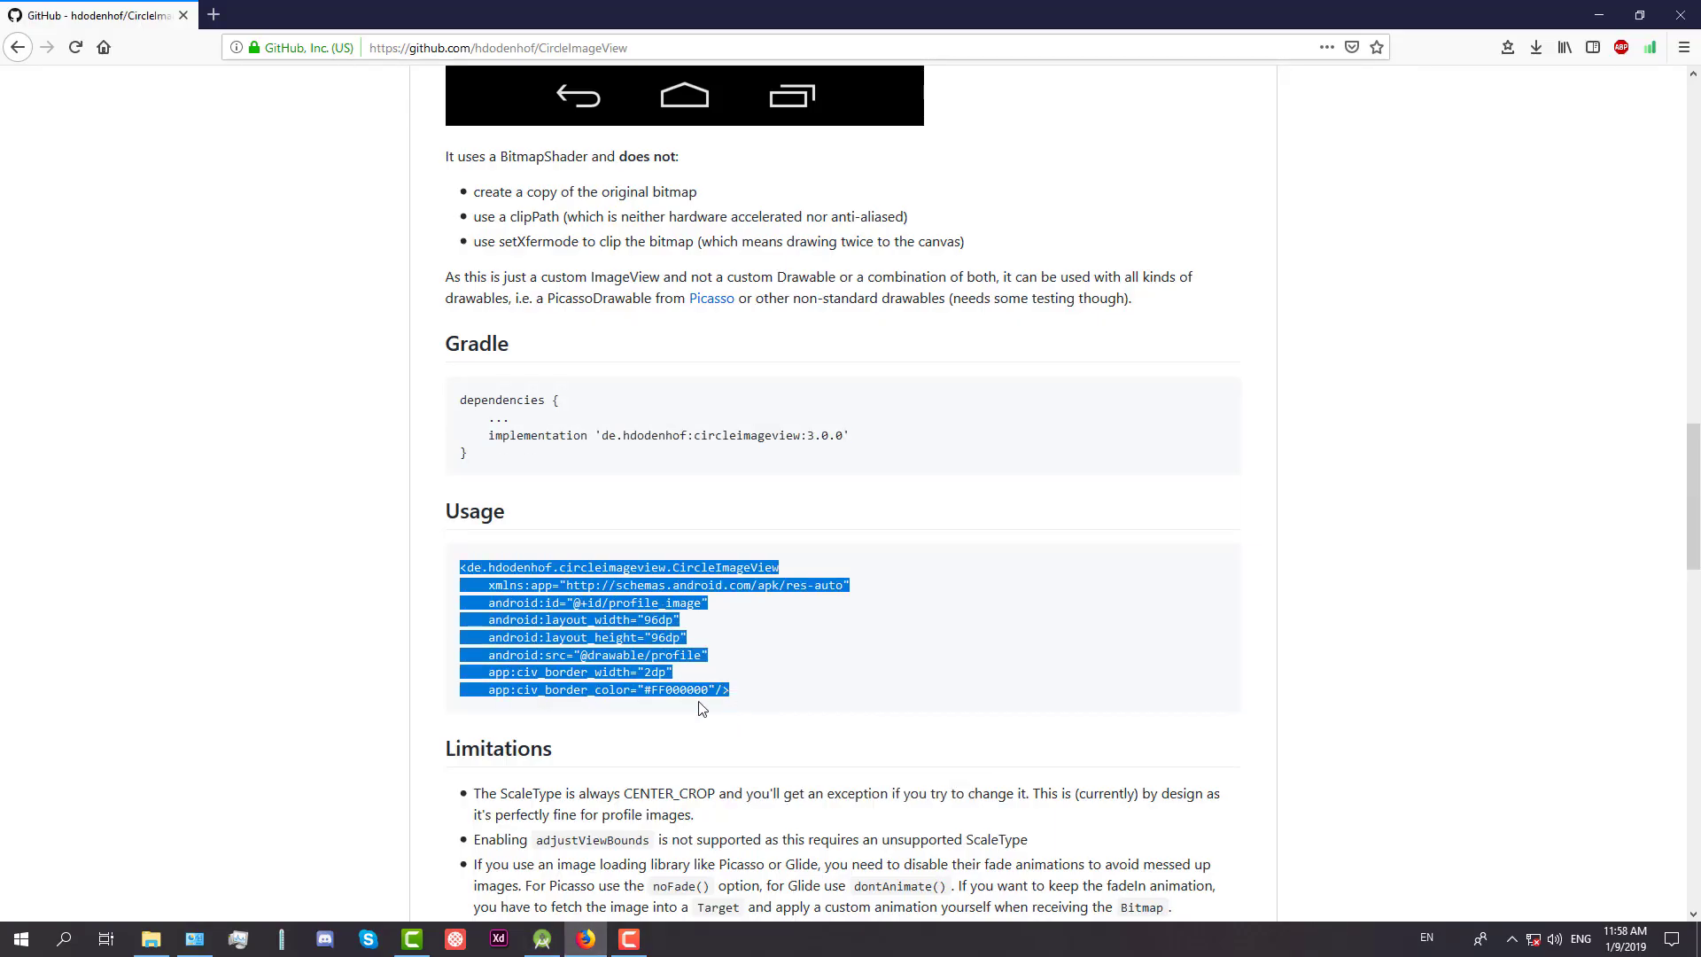
pyautogui.click(542, 938)
pyautogui.press('Return')
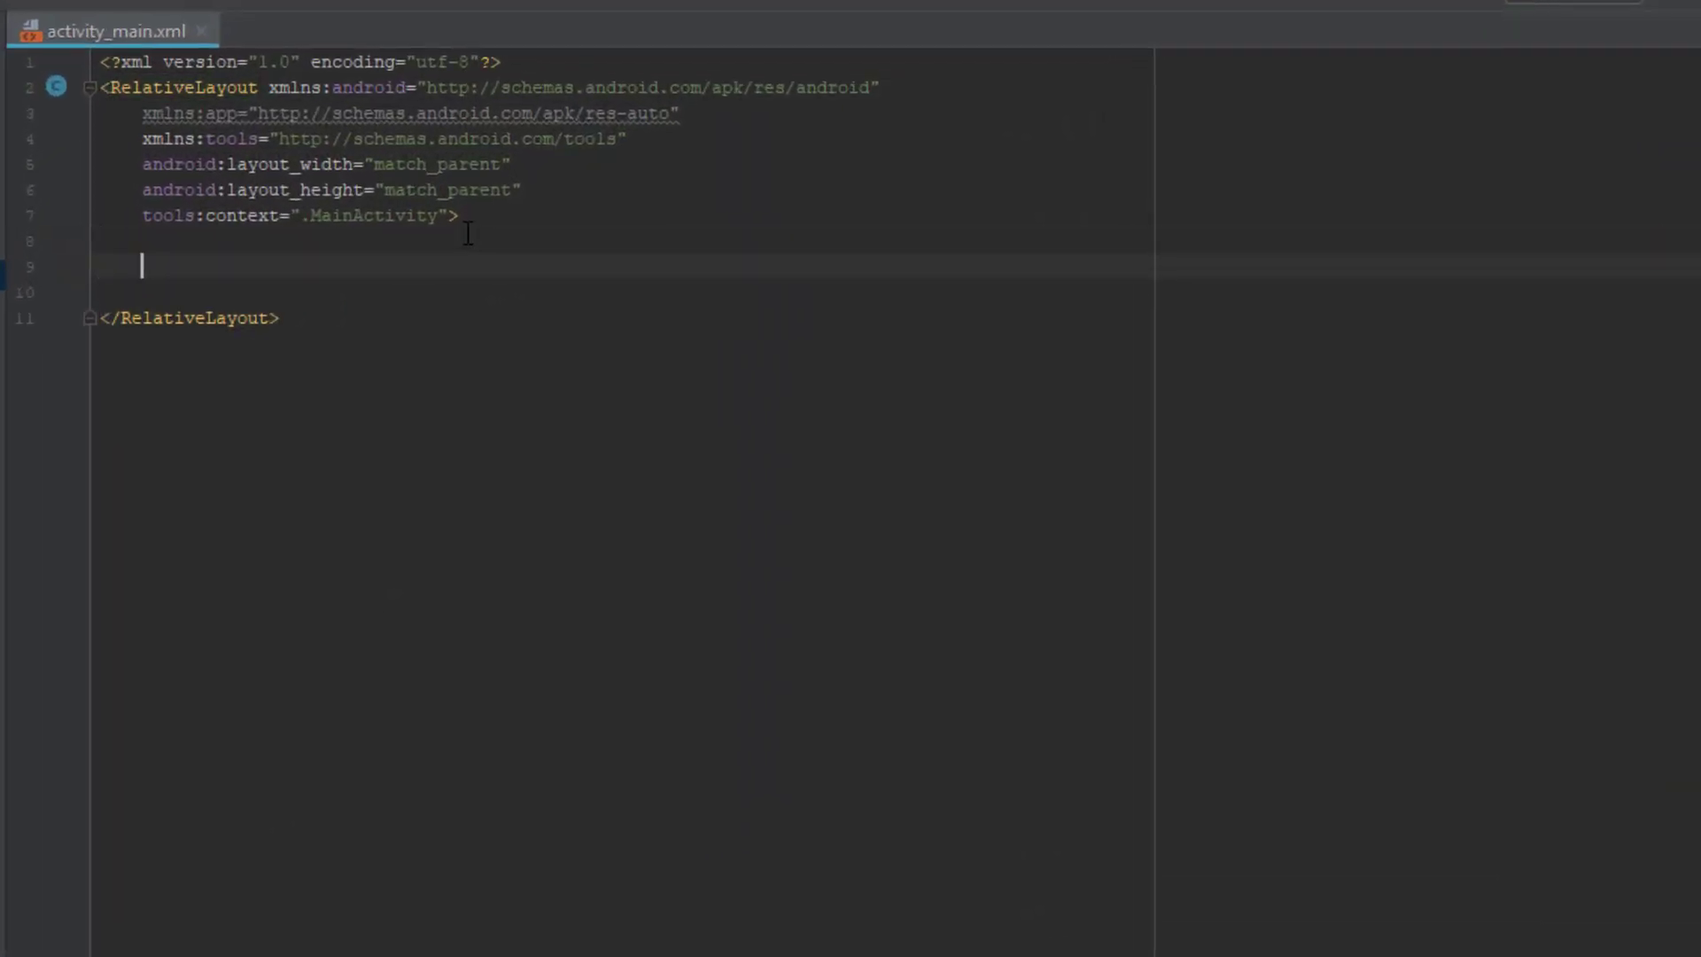
pyautogui.hotkey('ctrl', 'v')
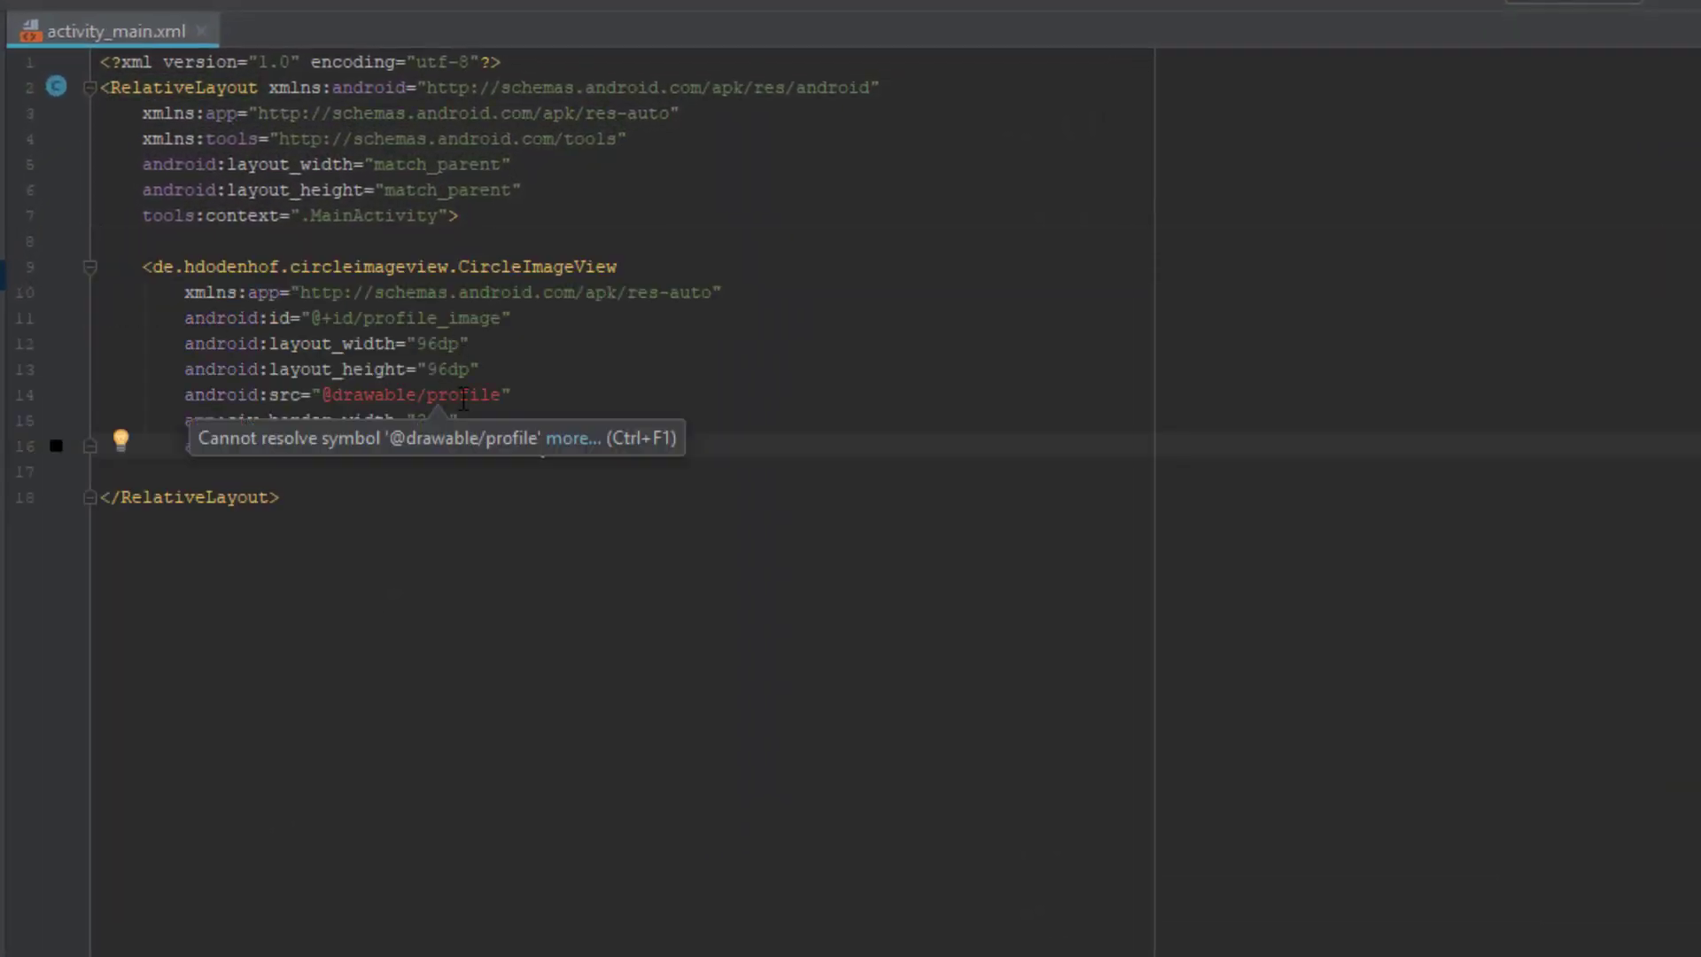
pyautogui.doubleClick(466, 396)
pyautogui.write('image')
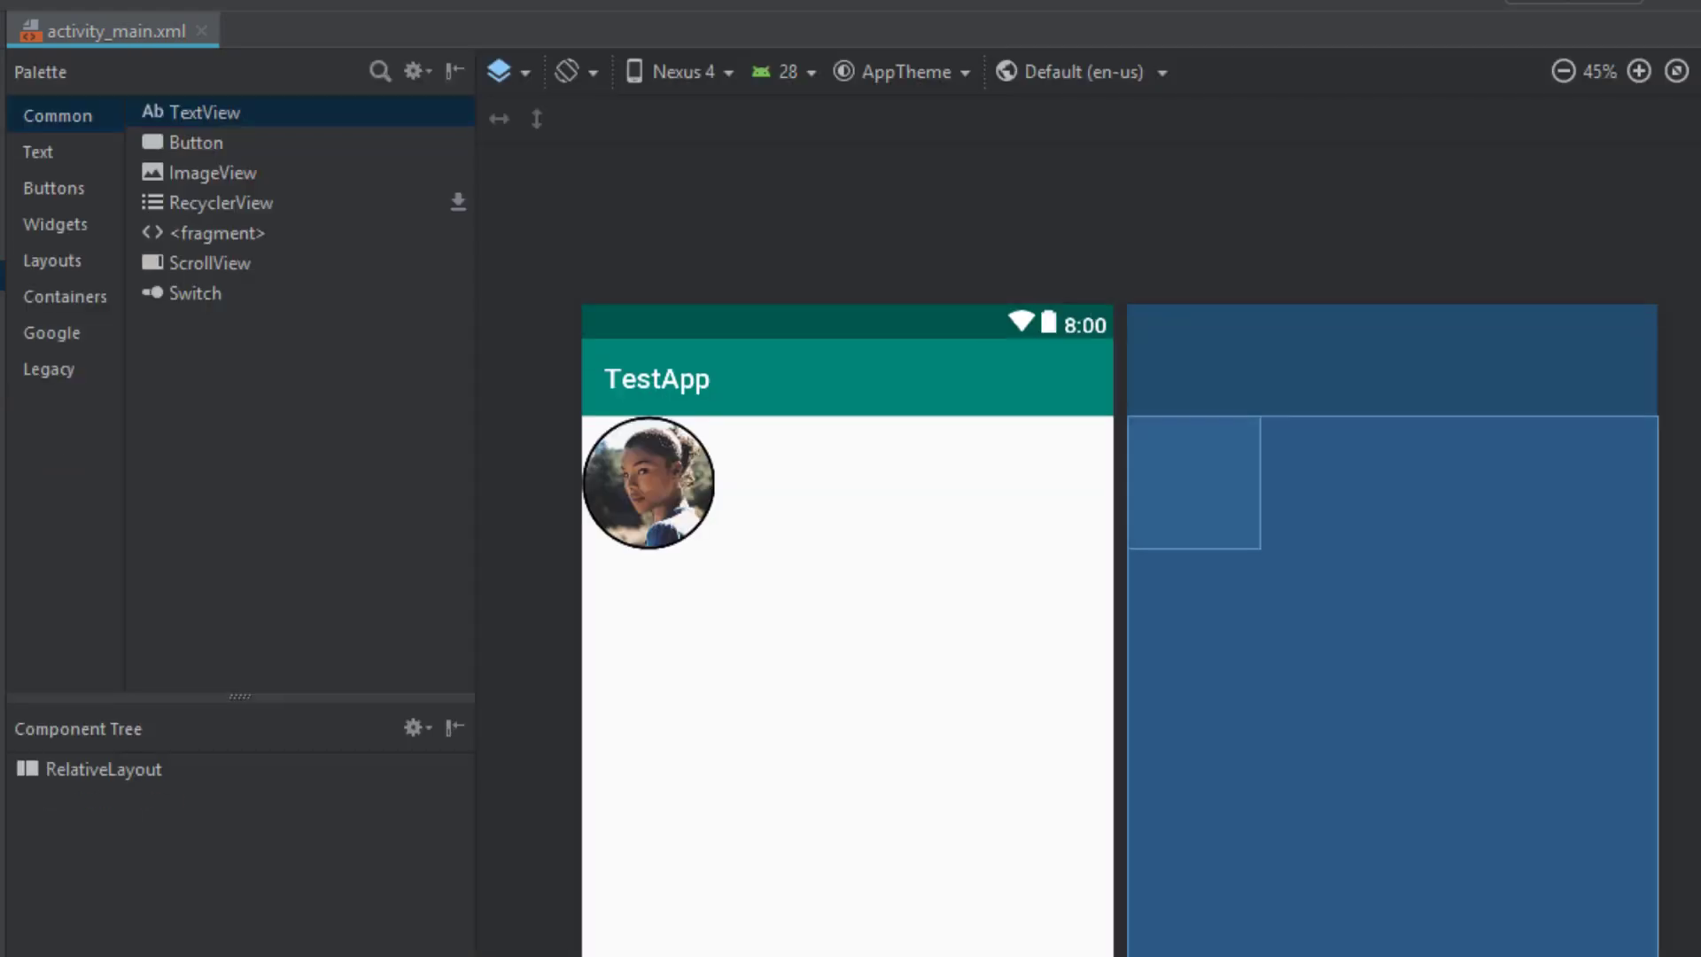
# - Drag the circle image to the centre of the layout in the design preview
pyautogui.click(657, 529)
pyautogui.moveTo(664, 532)
pyautogui.mouseDown()
pyautogui.moveTo(790, 732)
pyautogui.moveTo(851, 784)
pyautogui.mouseUp()
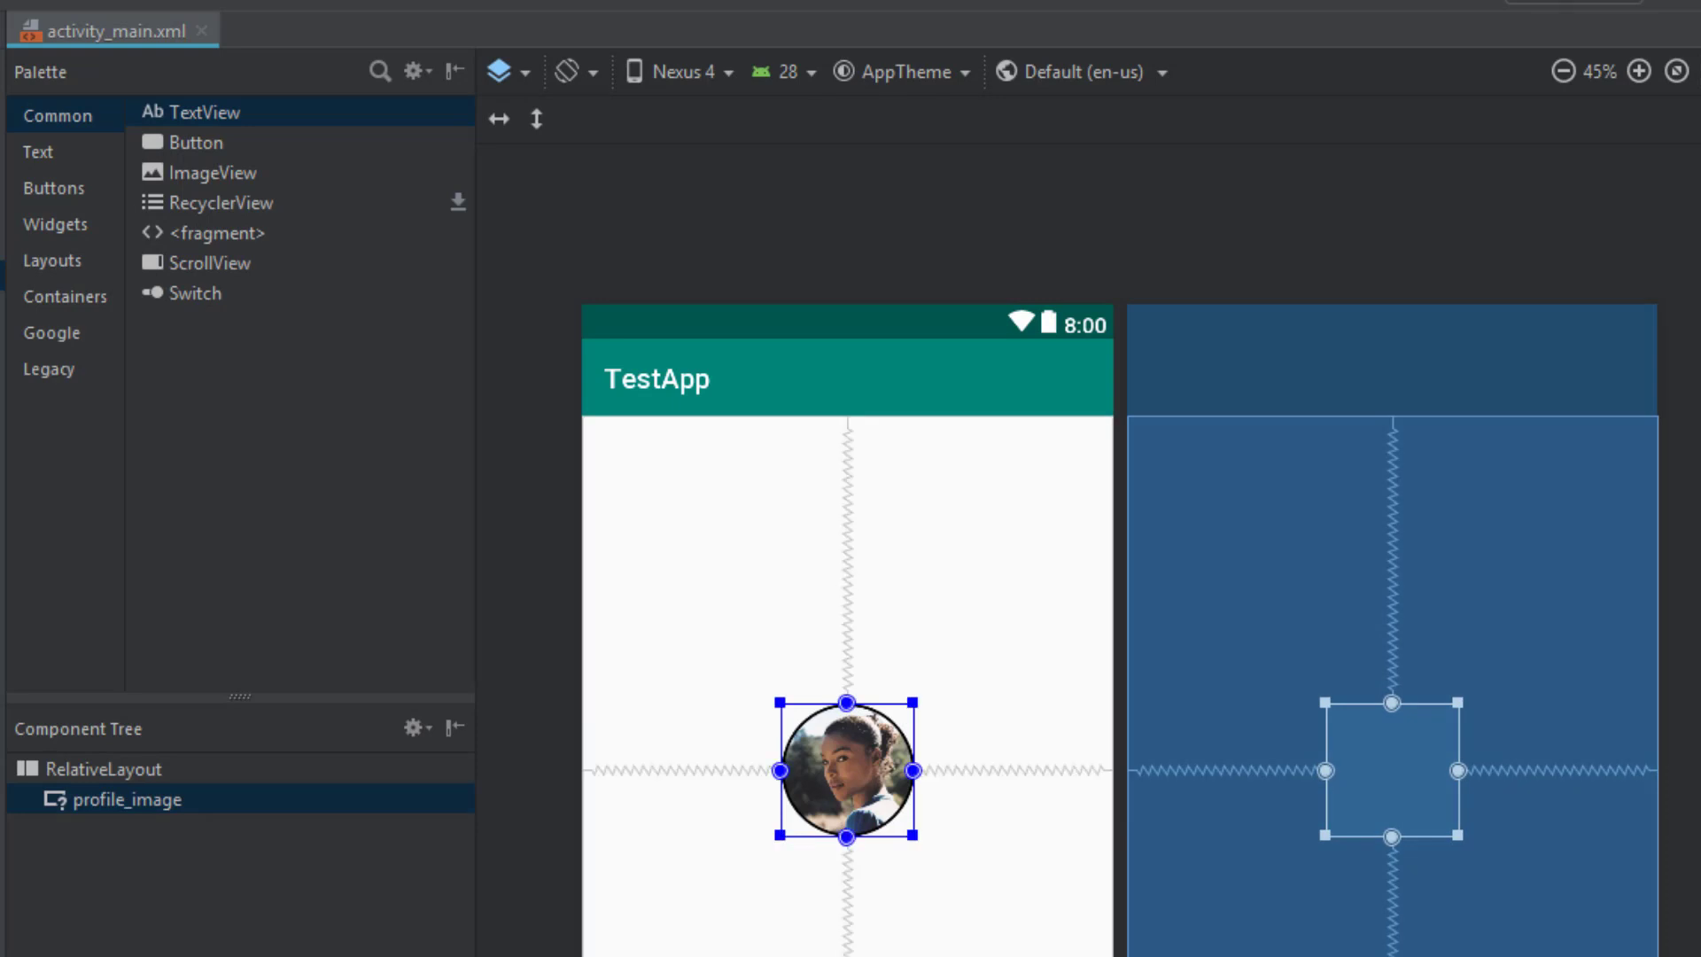
pyautogui.hotkey('alt', 'shift', 'Right')
# - Set the CircleImageView's layout_width and layout_height to 200dp and check the preview
pyautogui.doubleClick(457, 320)
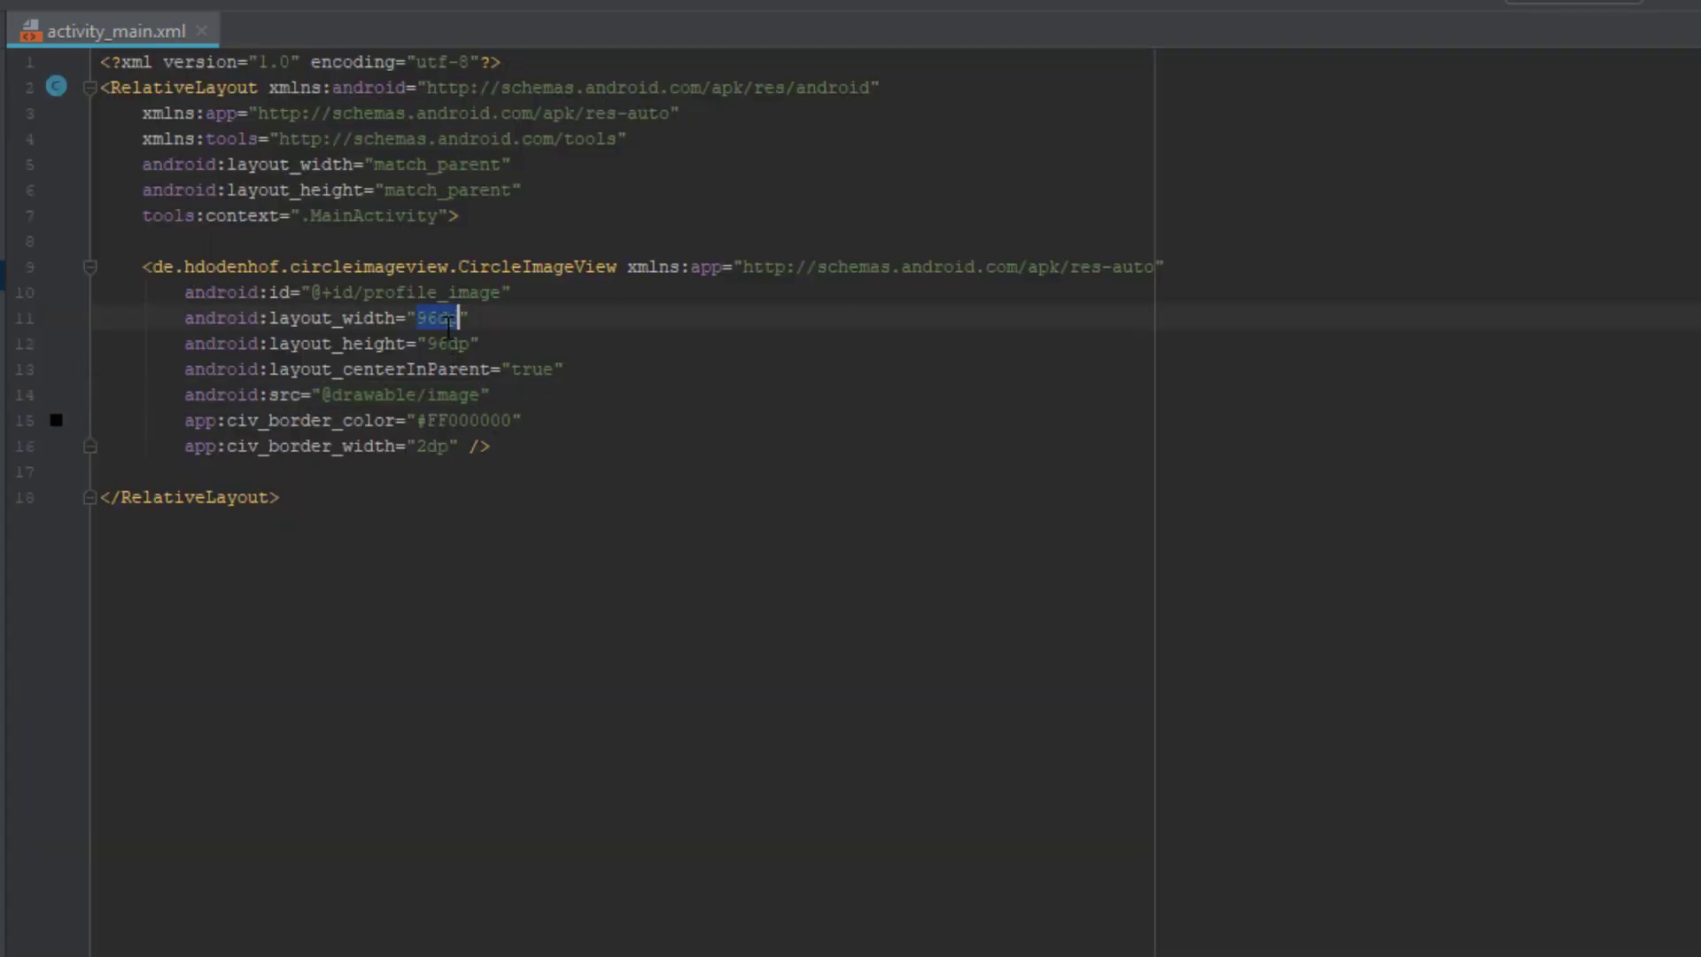
pyautogui.write('200dp')
pyautogui.doubleClick(452, 343)
pyautogui.write('200dp')
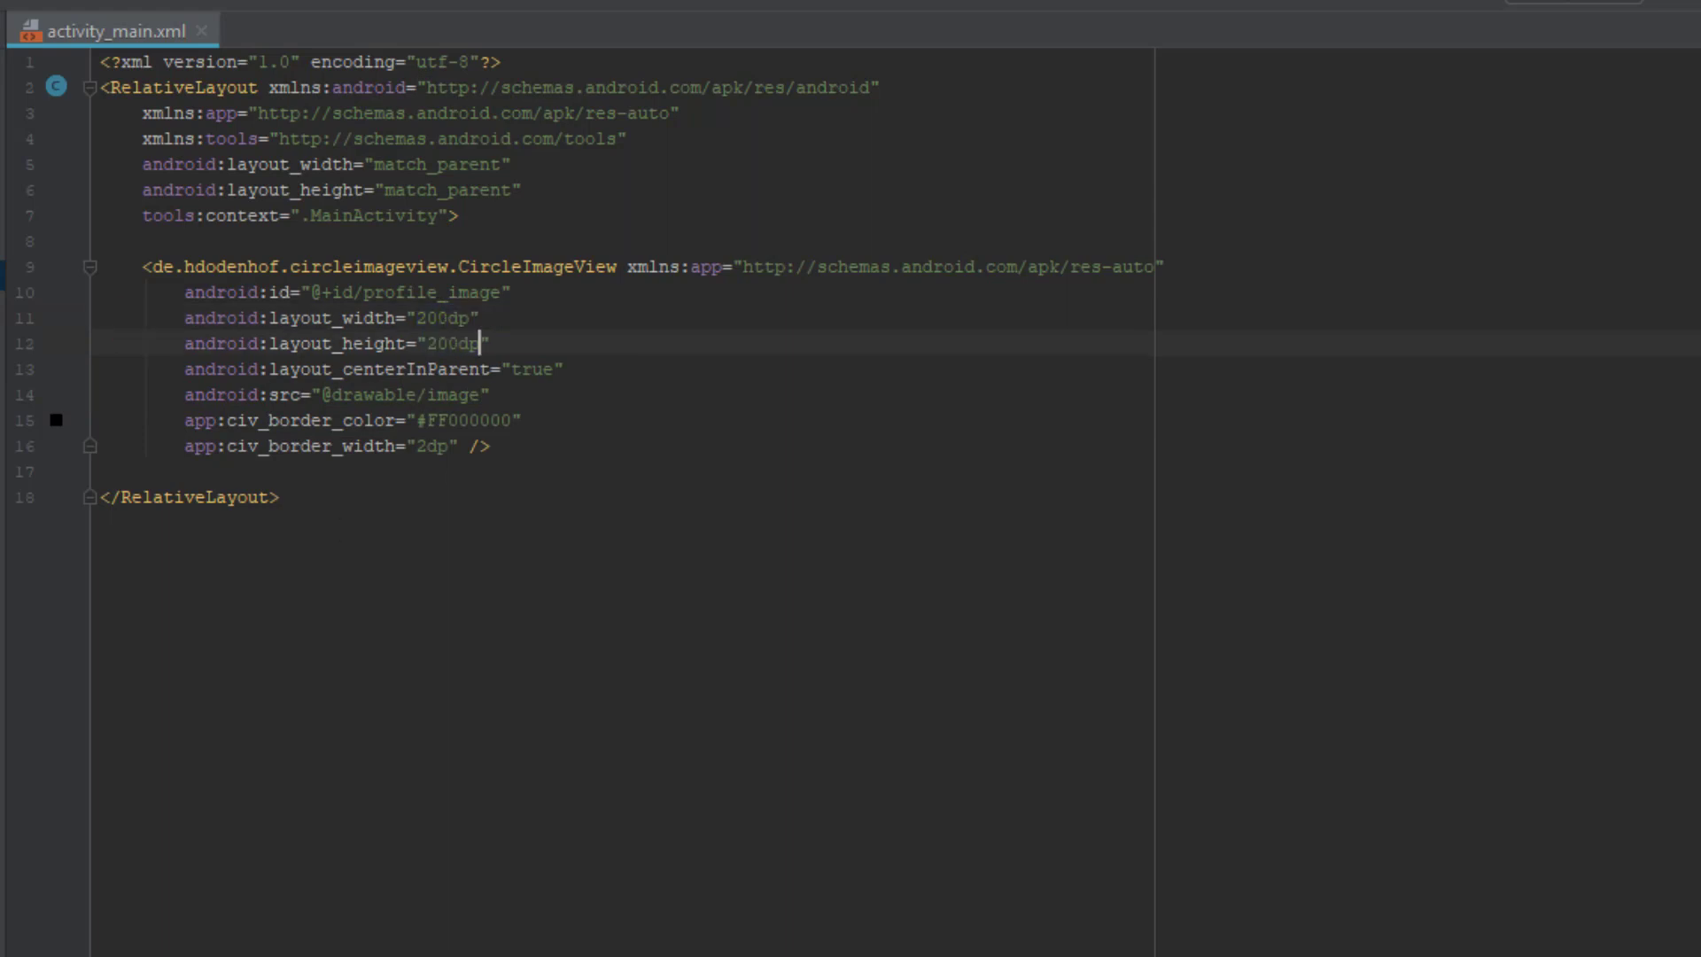
pyautogui.hotkey('alt', 'shift', 'Left')
pyautogui.click(504, 534)
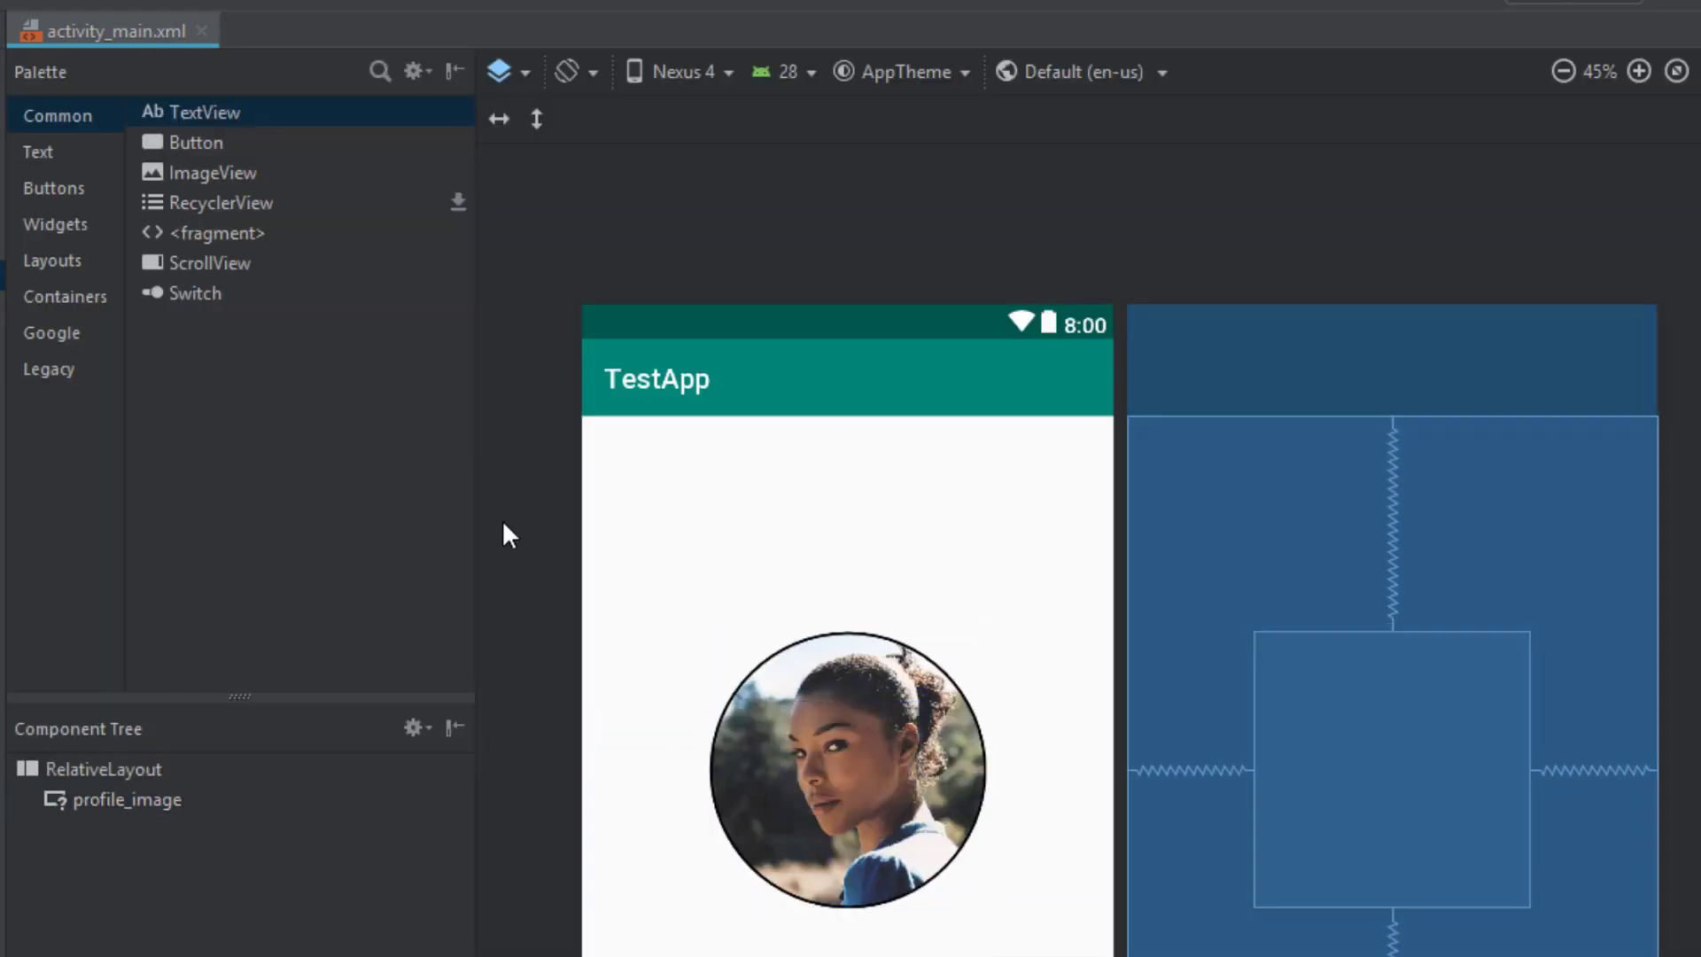
pyautogui.hotkey('alt', 'shift', 'Right')
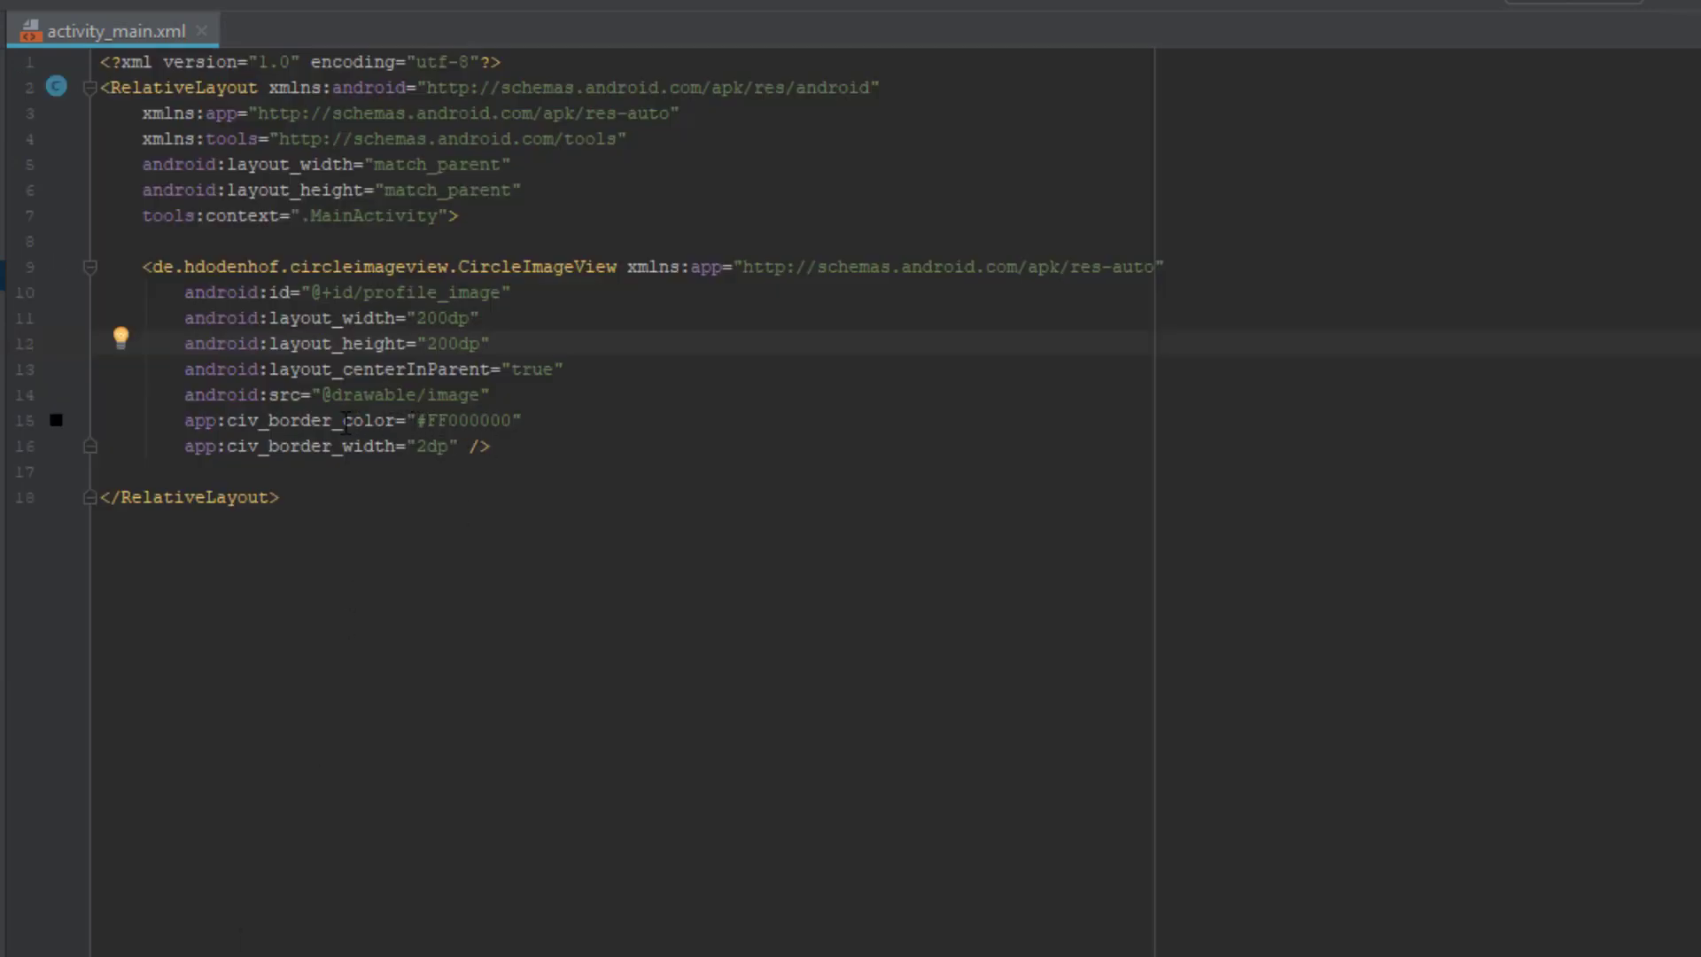
# - Change the civ_border_color value to #000000 for a black outline
pyautogui.click(270, 420)
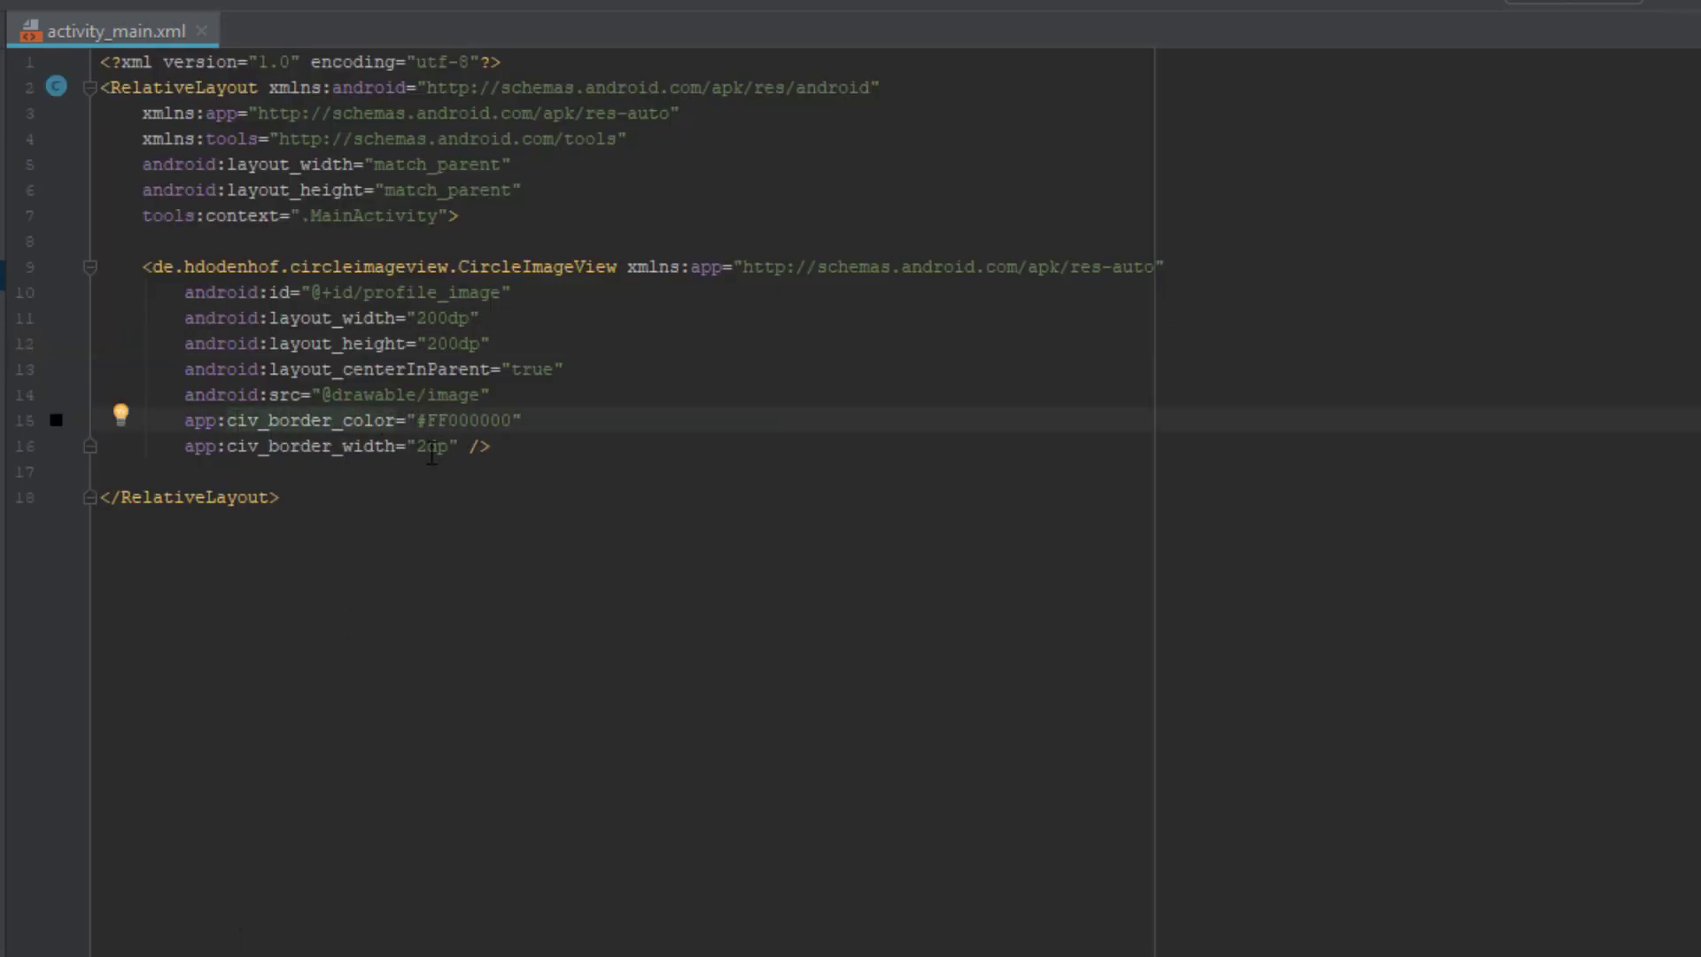
pyautogui.moveTo(418, 419); pyautogui.dragTo(514, 422)
pyautogui.click(457, 420)
pyautogui.write('F')
pyautogui.write('FFFF')
pyautogui.moveTo(427, 420); pyautogui.dragTo(492, 419)
pyautogui.write('0000')
pyautogui.write('00')
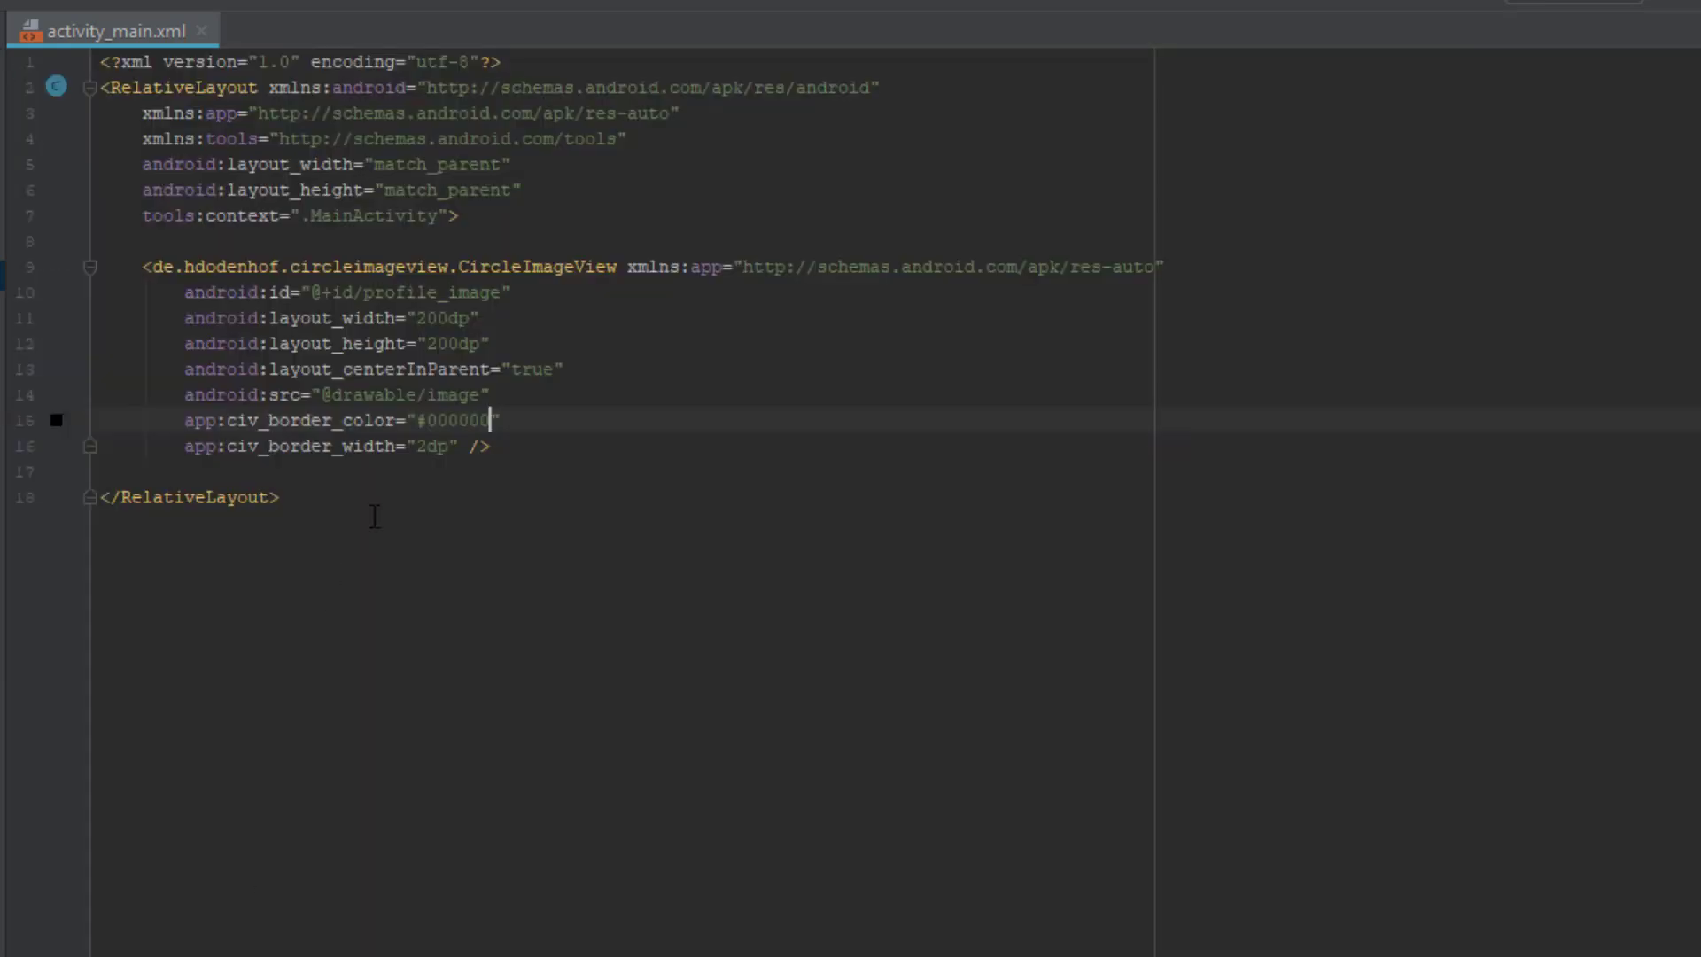
pyautogui.click(423, 448)
# - Replace the civ_border_width value with 5dp
pyautogui.press('Delete')
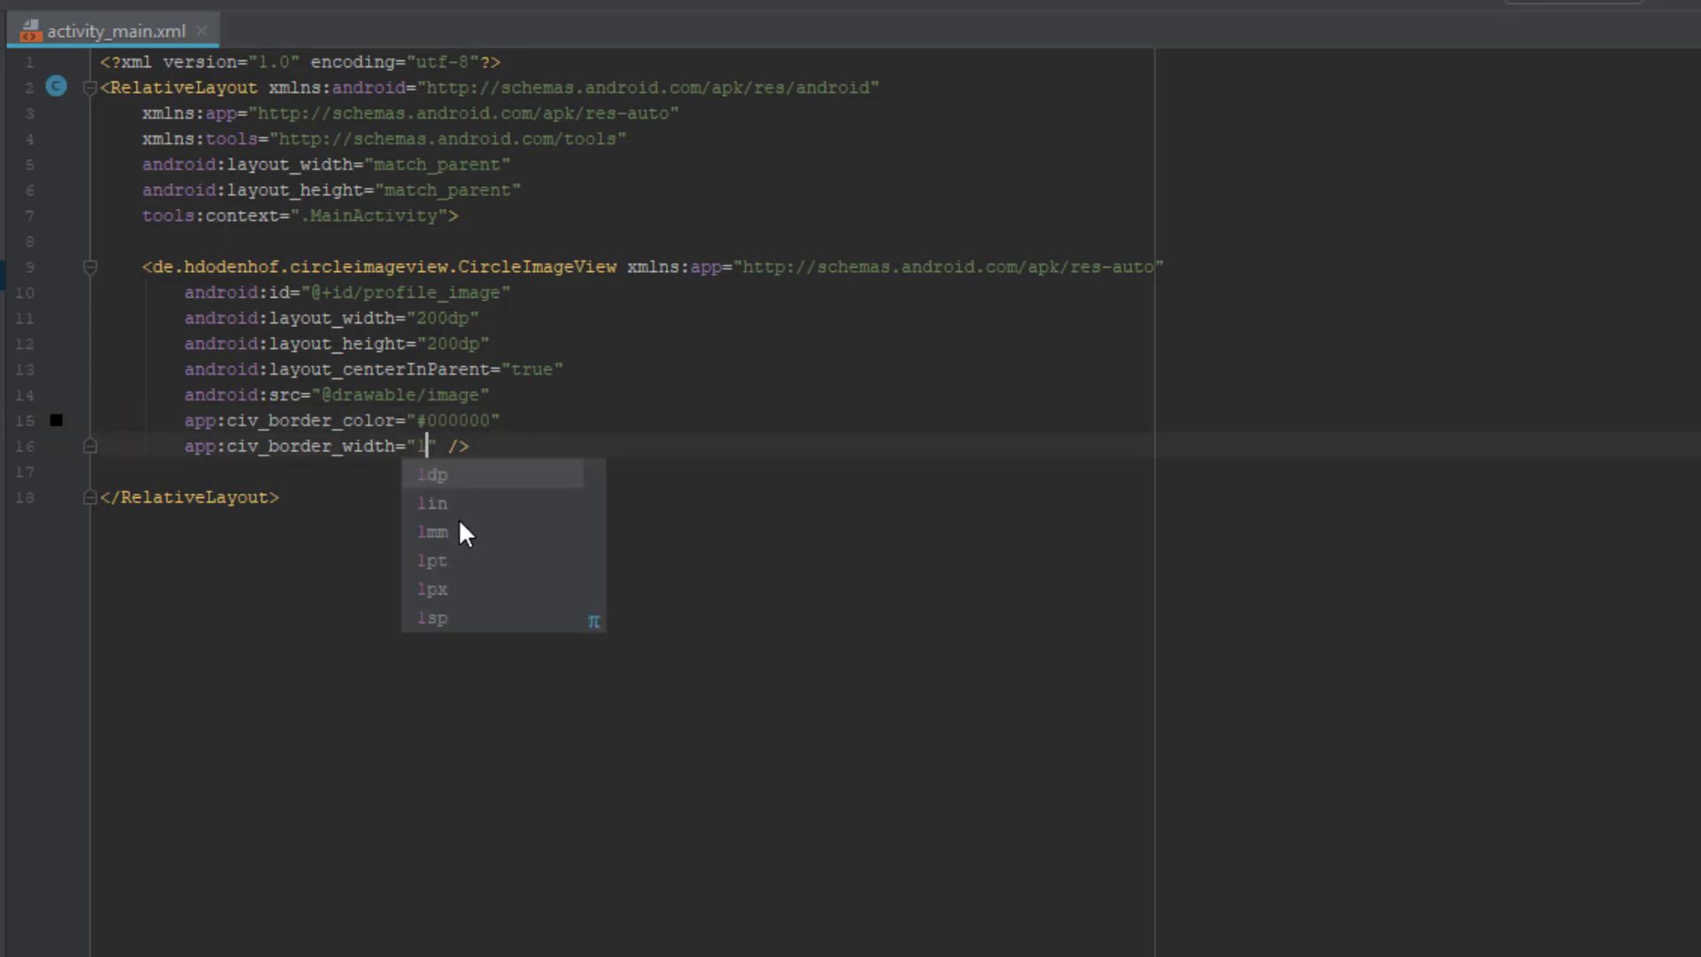
pyautogui.write('5')
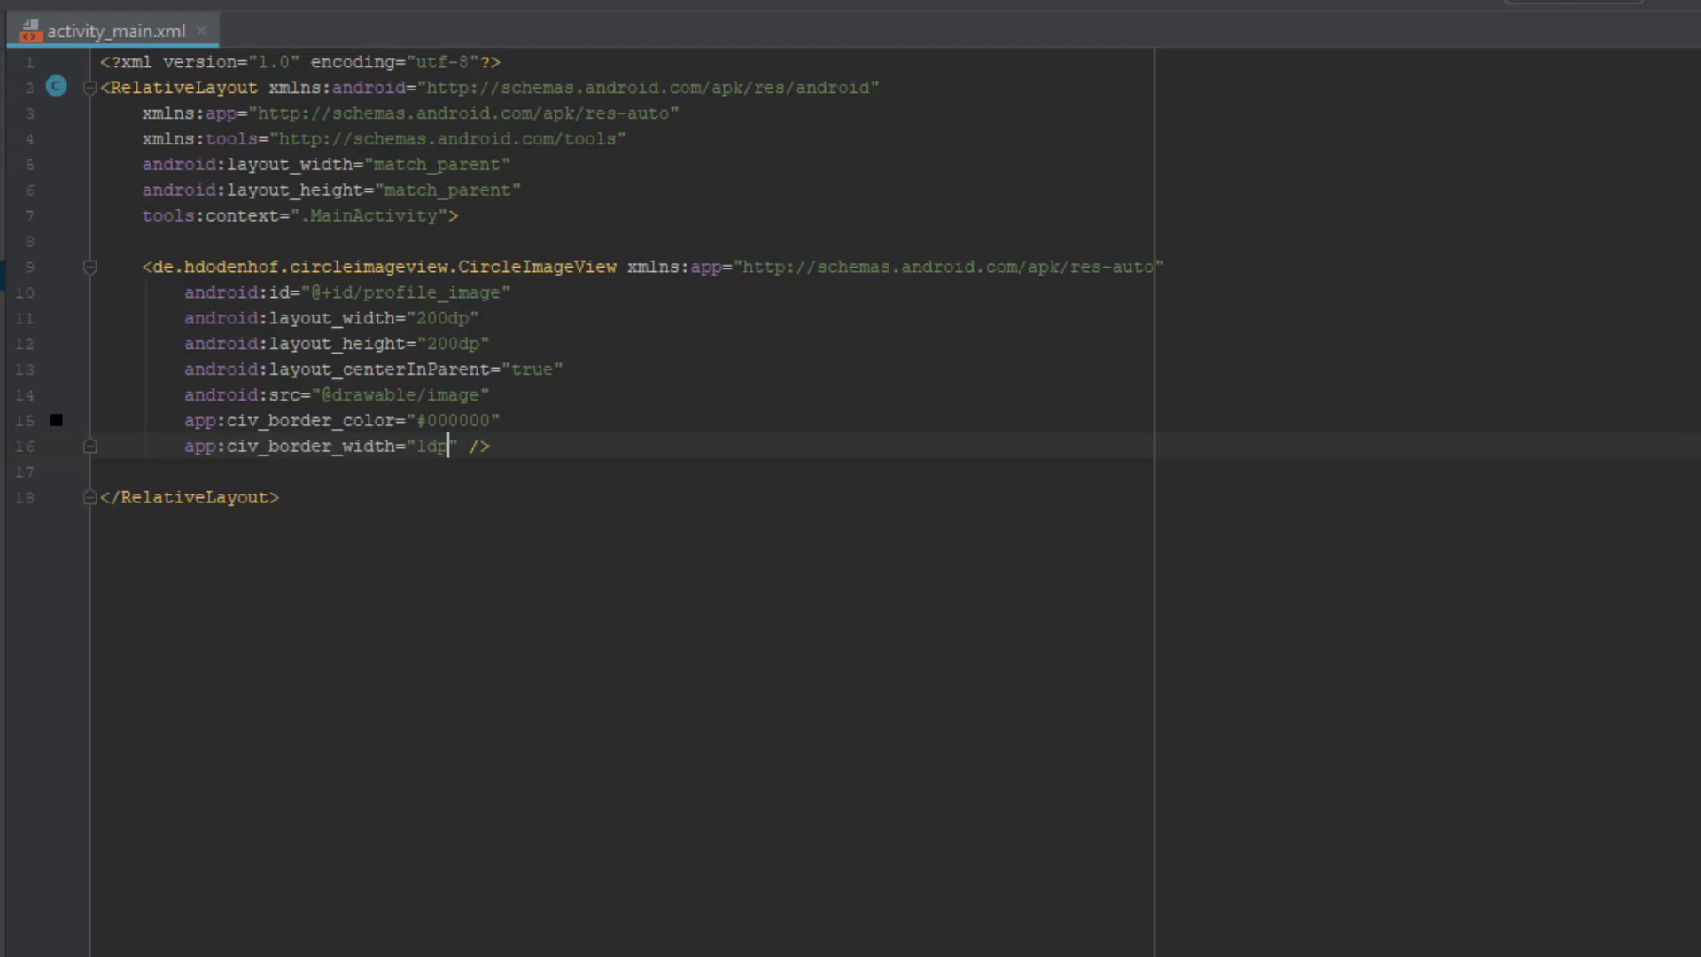
pyautogui.hotkey('ctrl', 'shift', 'Left')
pyautogui.write('5')
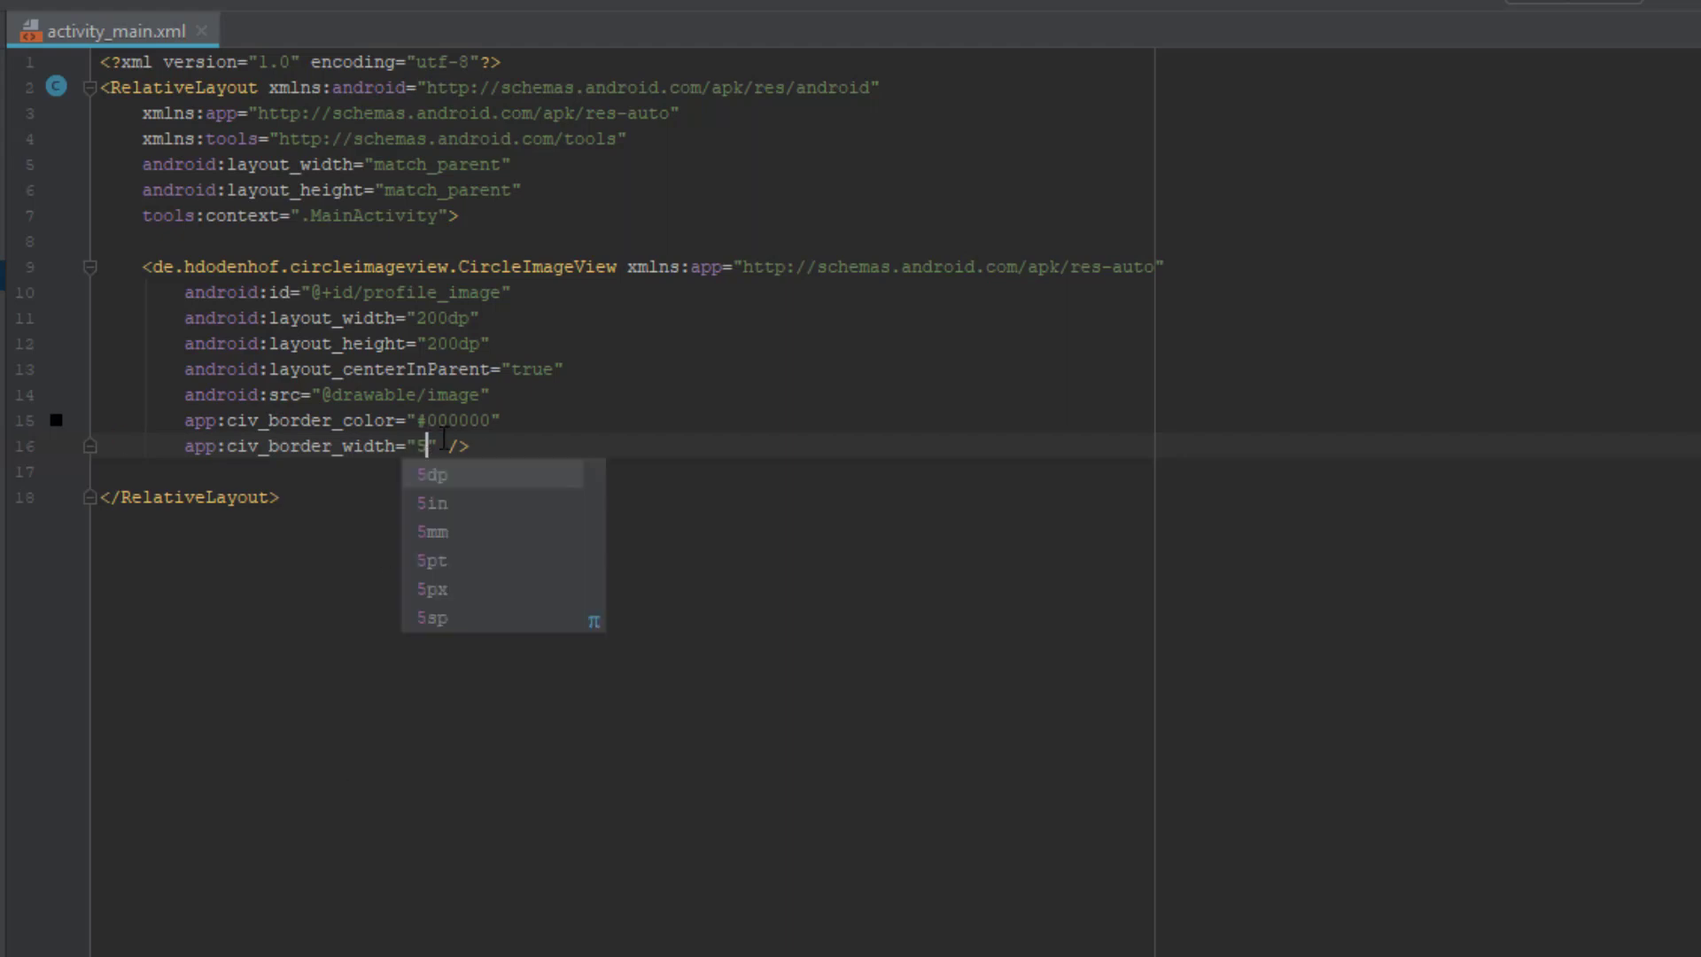
pyautogui.press('Return')
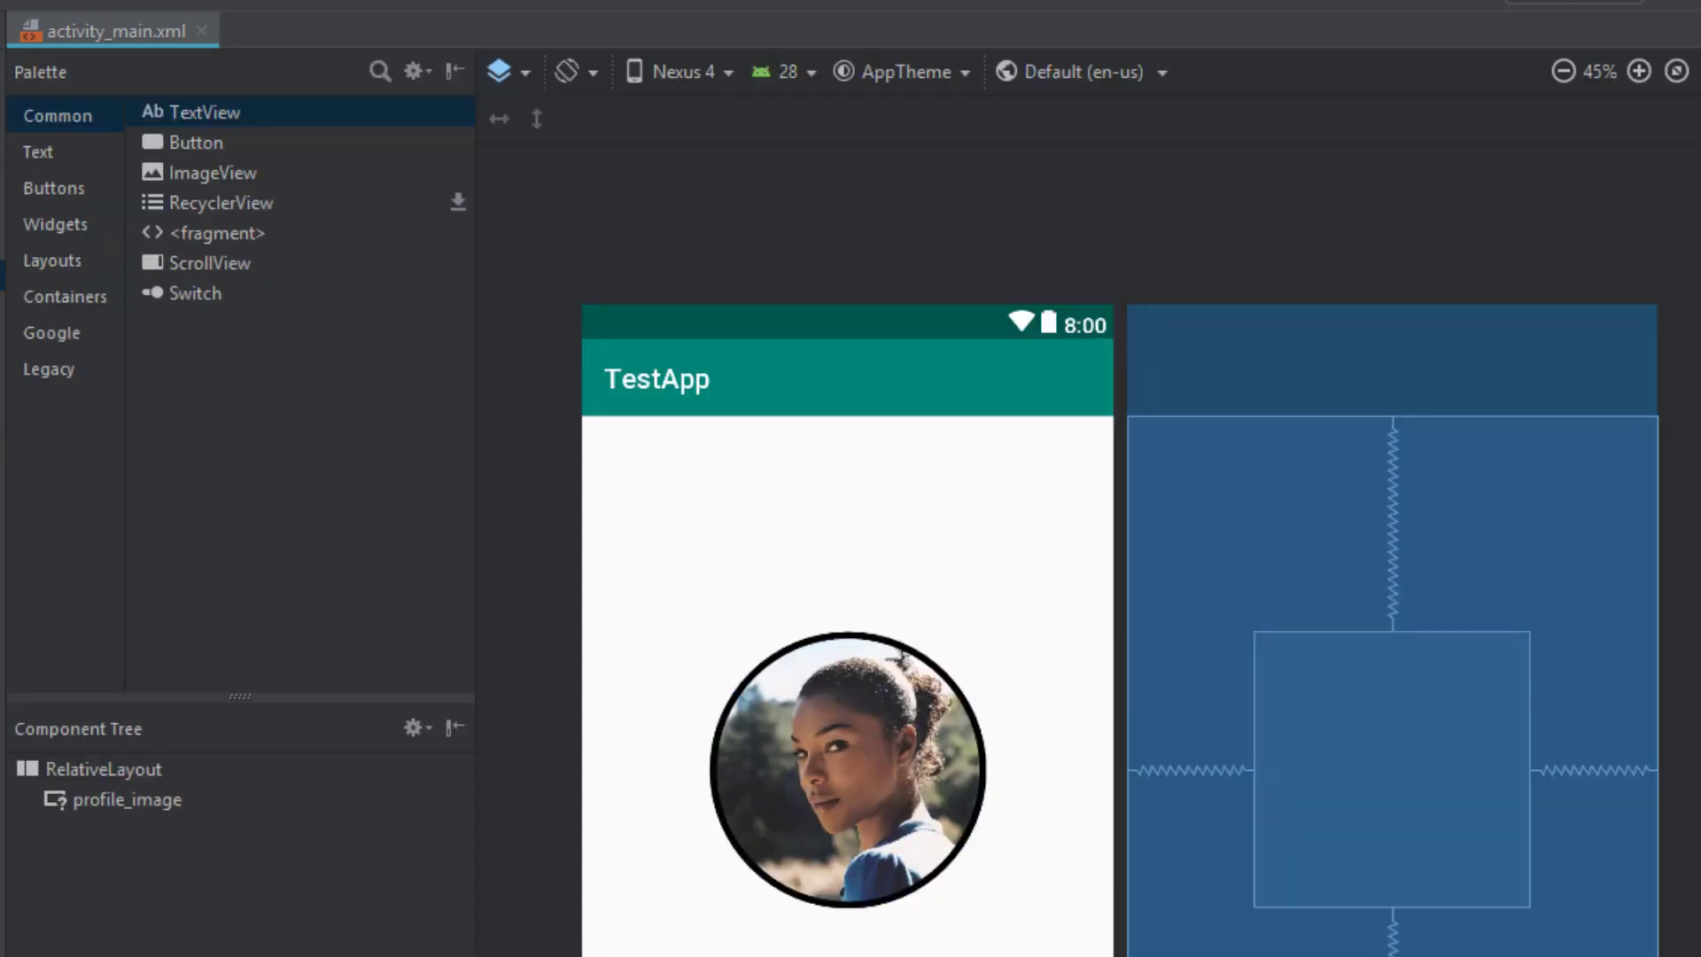